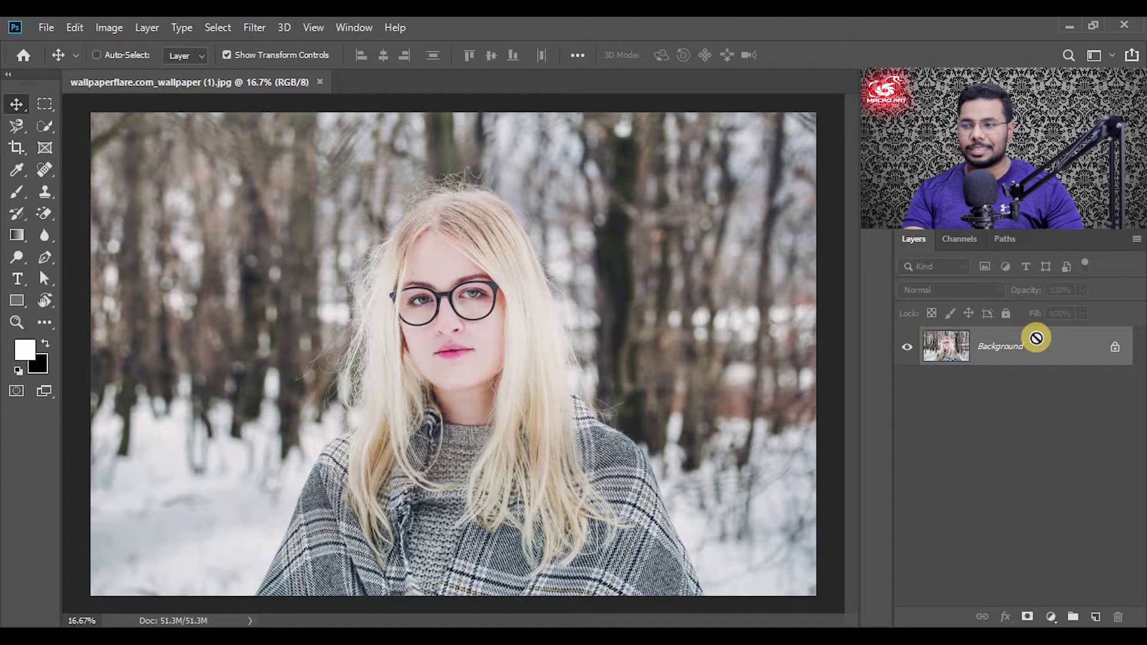
- Duplicate the portrait as Layer 1, convert it to a smart object, and hide the Background
{"action": "key", "text": "ctrl+j"}
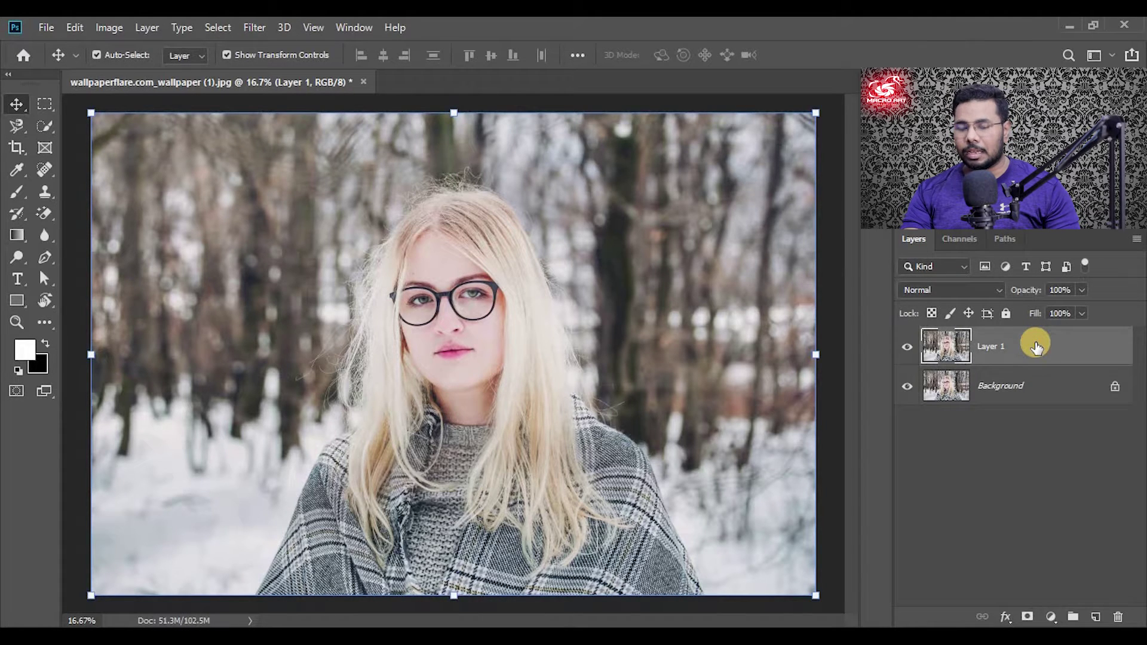
{"action": "right_click", "coordinate": [1035, 348]}
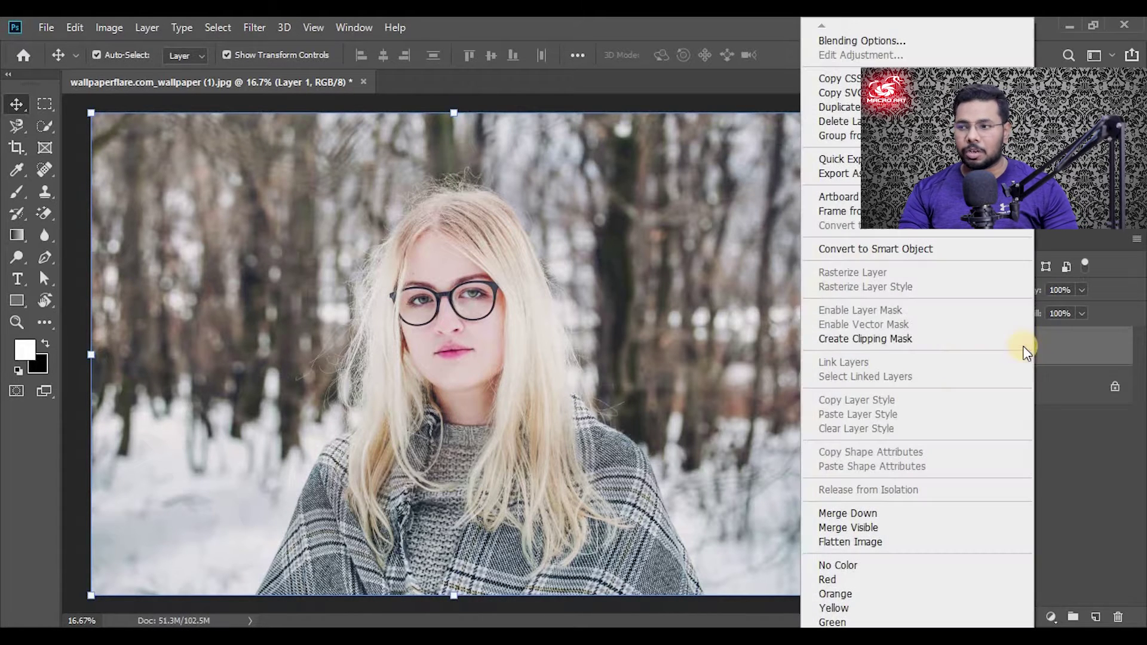
{"action": "left_click", "coordinate": [896, 254]}
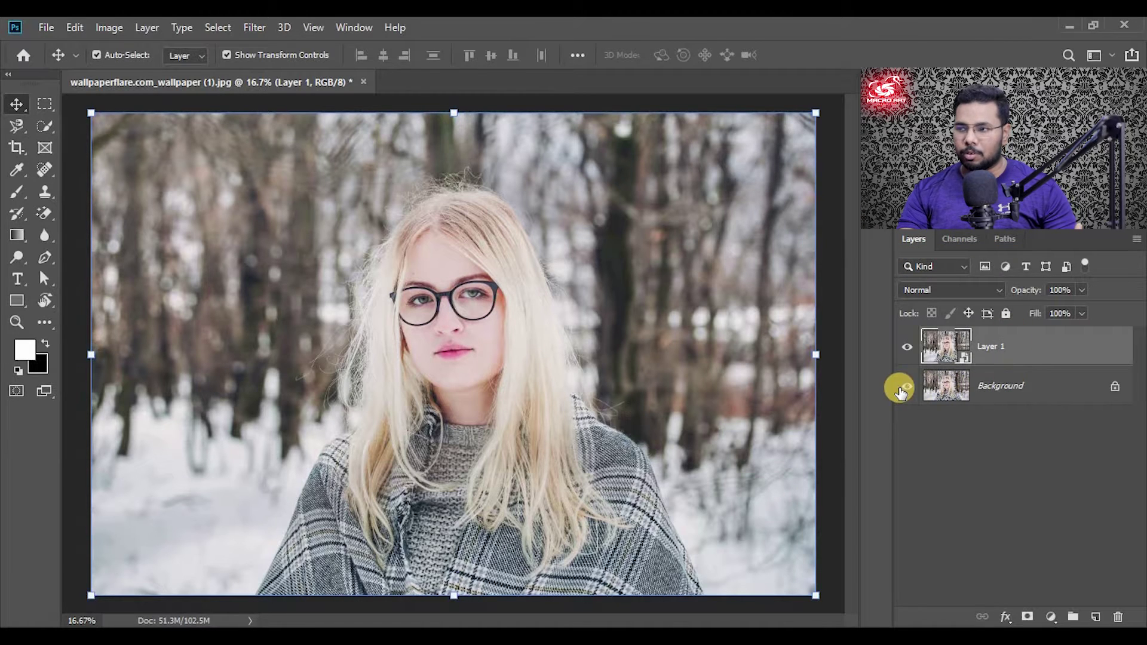
{"action": "left_click", "coordinate": [905, 386]}
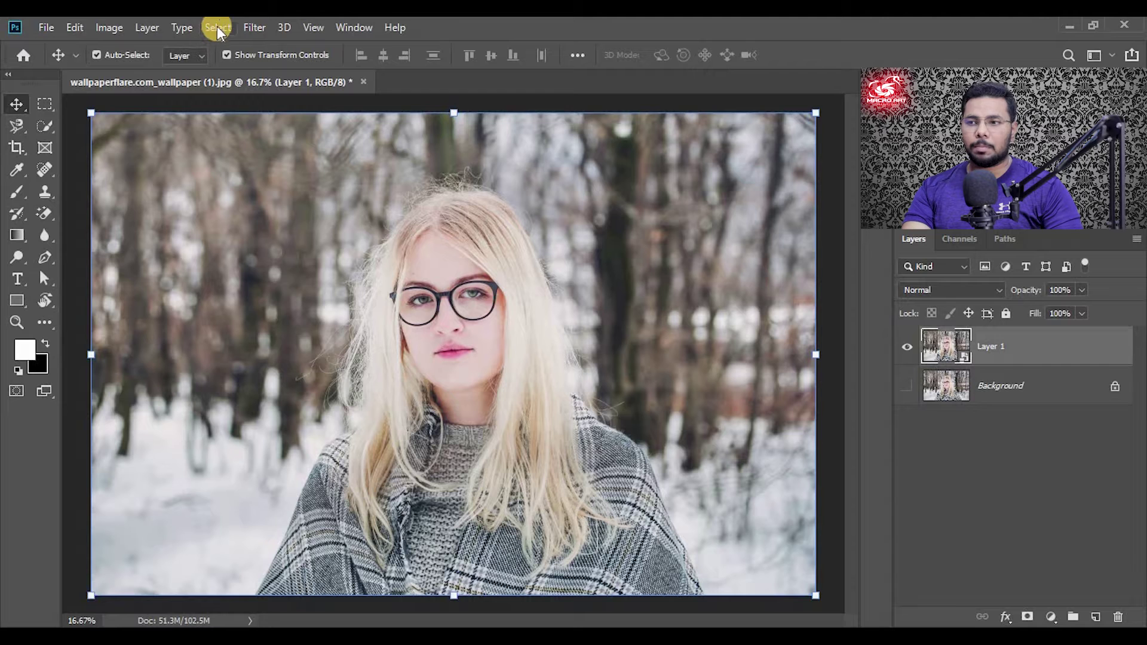
{"action": "left_click", "coordinate": [252, 29]}
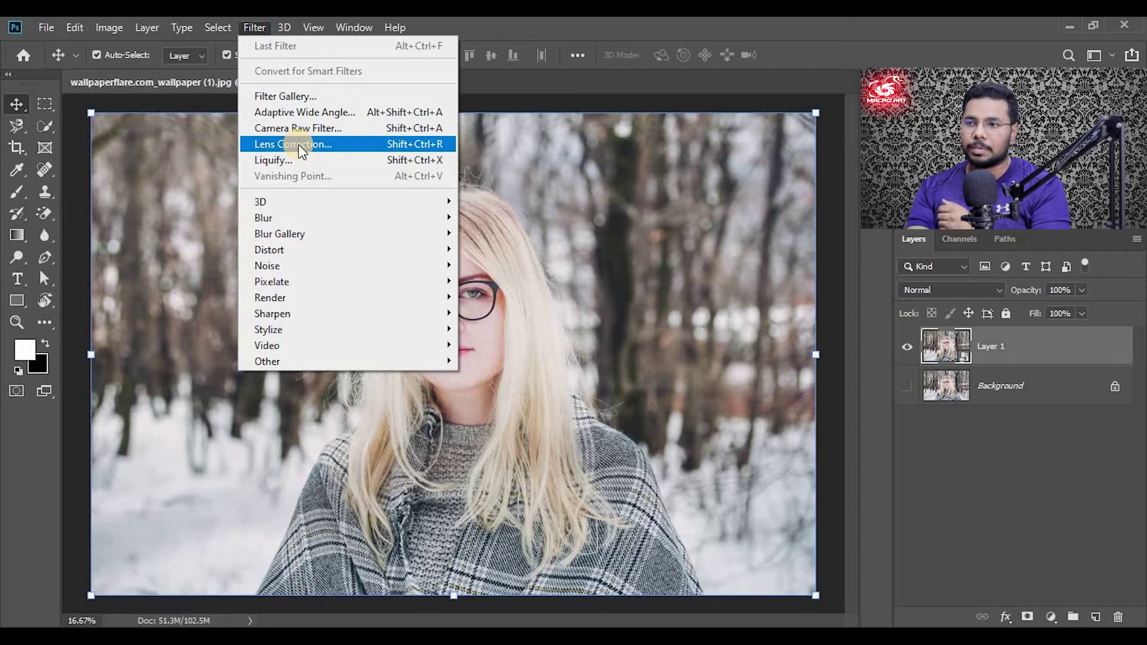
- Open Liquify on the smart-object Layer 1 and reposition the Liquify window
{"action": "left_click", "coordinate": [261, 24]}
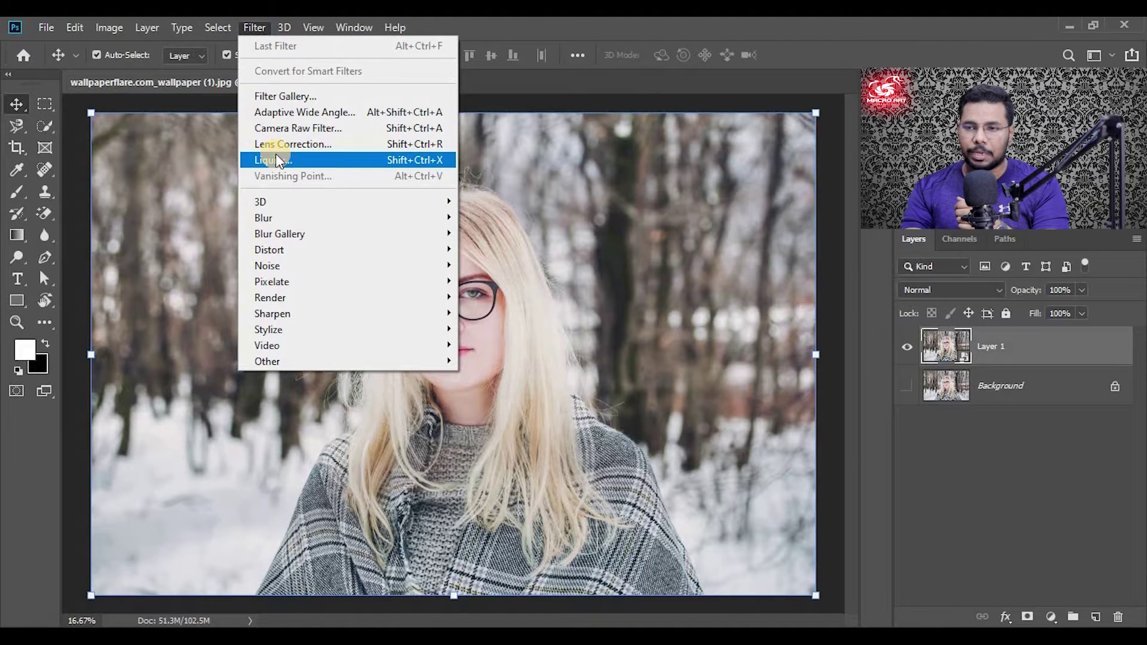
{"action": "left_click", "coordinate": [314, 161]}
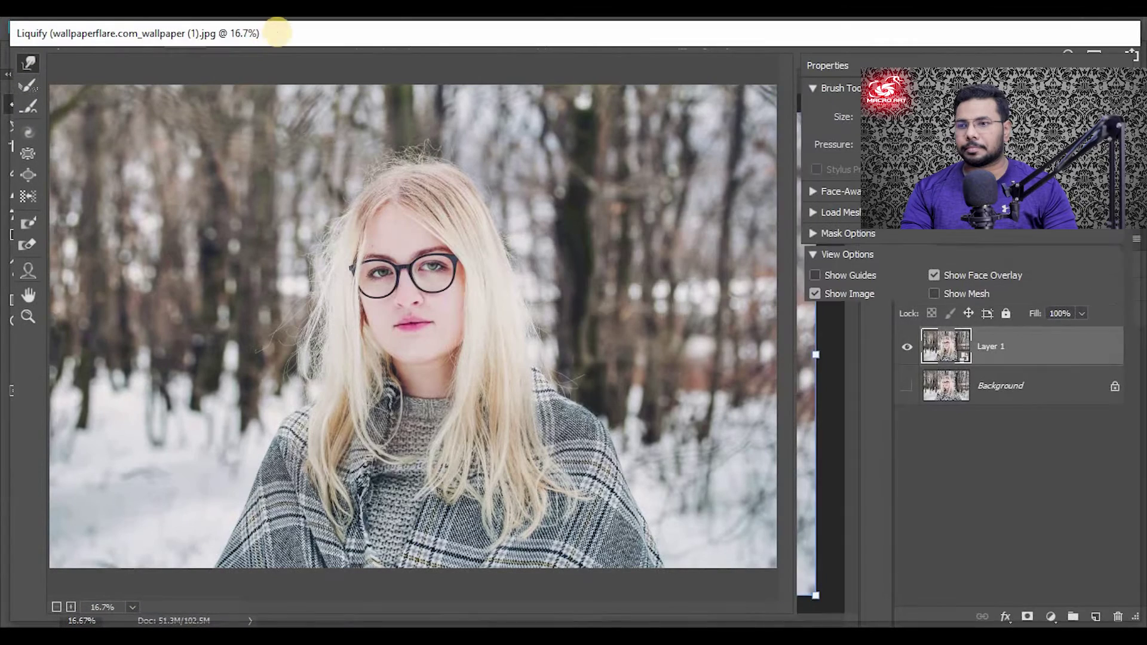
{"action": "left_click_drag", "start_coordinate": [439, 38], "coordinate": [425, 39]}
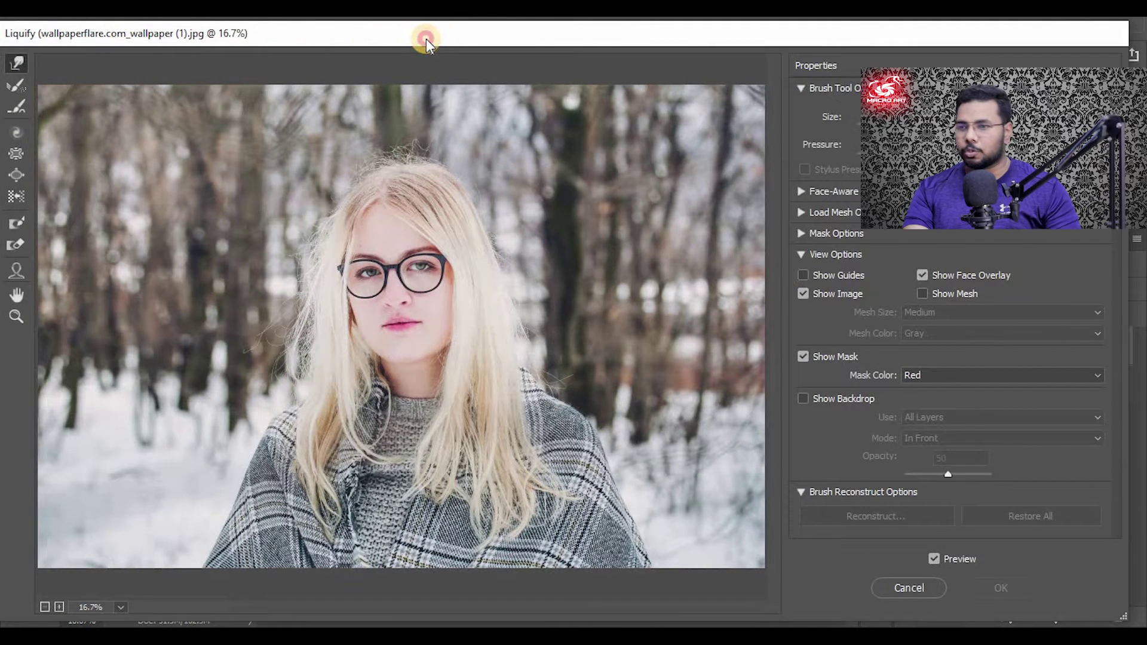
{"action": "left_click_drag", "start_coordinate": [425, 38], "coordinate": [432, 37]}
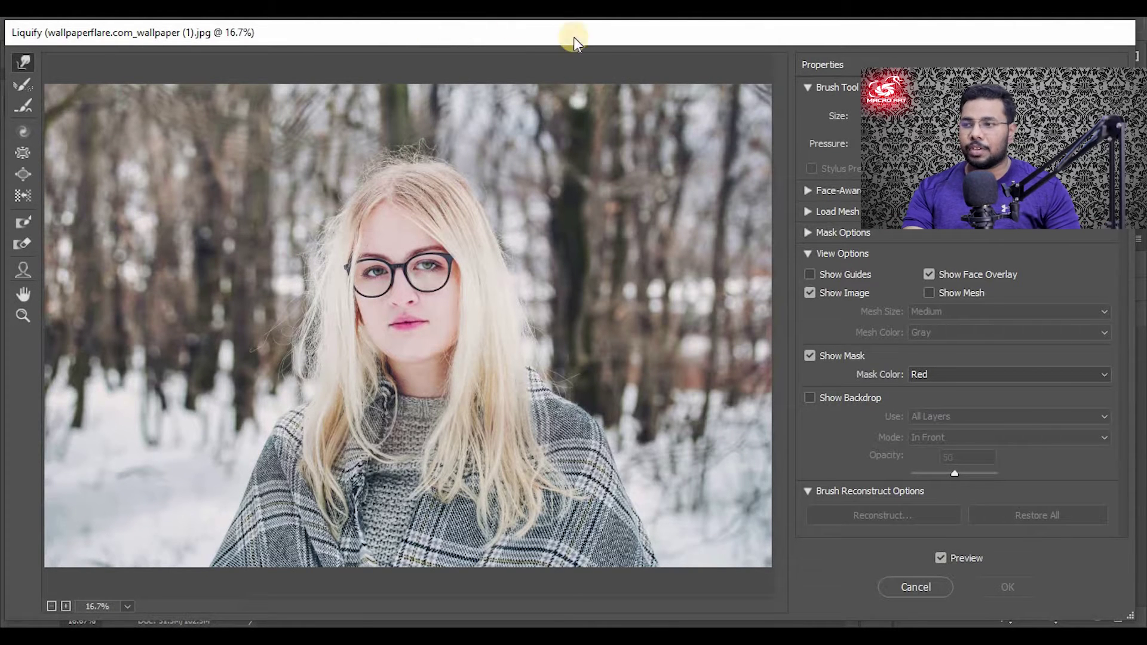
- Expand Face-Aware Liquify and browse the Eyes, Nose and Mouth sliders, all at 0
{"action": "left_click", "coordinate": [808, 190]}
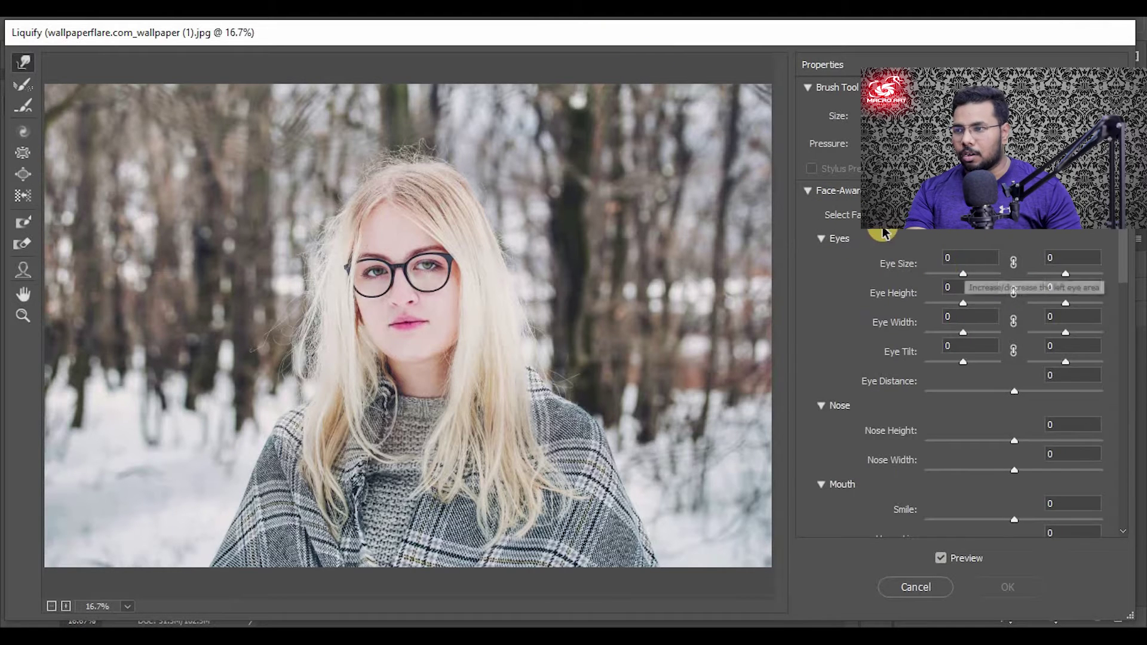
{"action": "scroll", "coordinate": [952, 258], "scroll_direction": "down", "scroll_amount": 1}
{"action": "scroll", "coordinate": [952, 257], "scroll_direction": "down", "scroll_amount": 1}
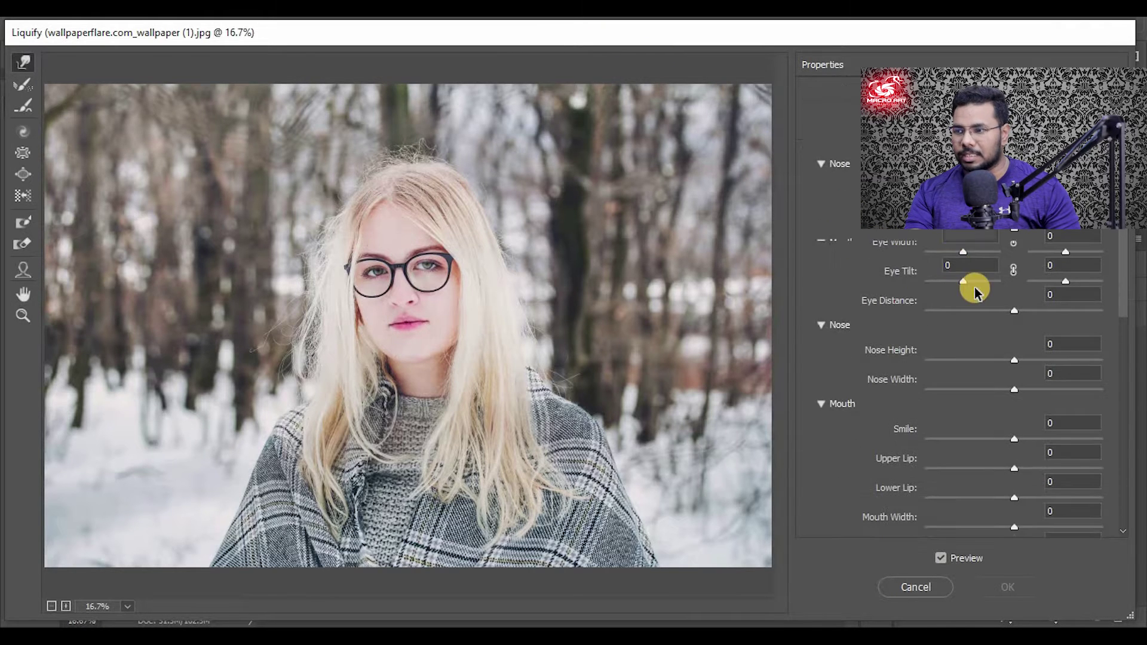
{"action": "scroll", "coordinate": [972, 290], "scroll_direction": "down", "scroll_amount": 3}
{"action": "scroll", "coordinate": [974, 297], "scroll_direction": "up", "scroll_amount": 5}
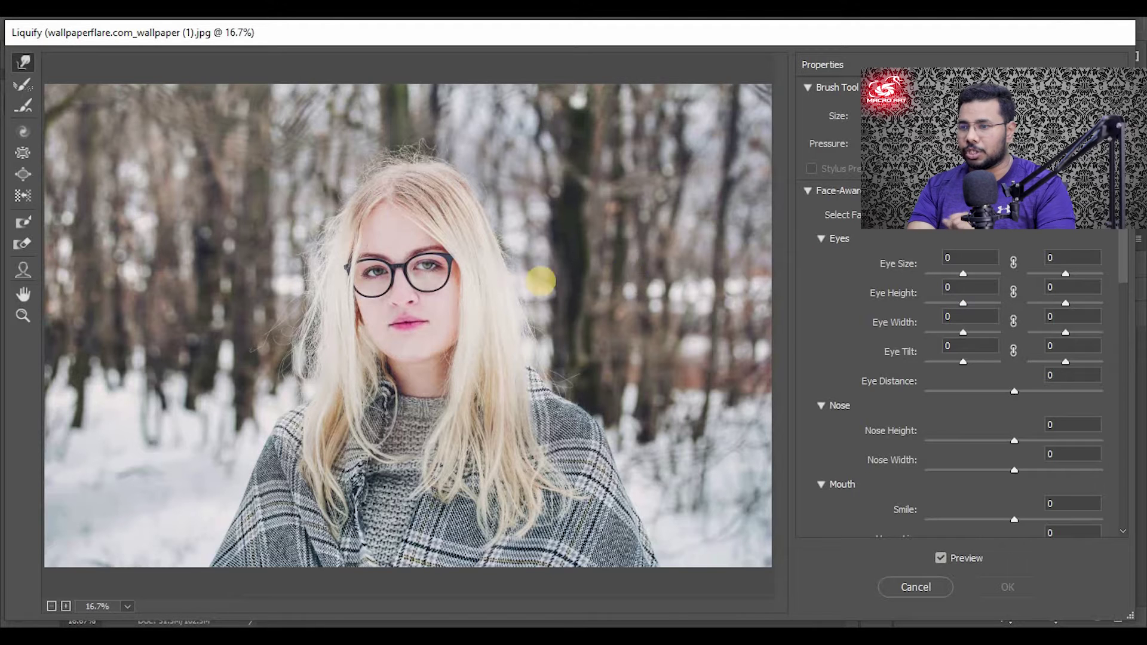
- Zoom the preview to frame the face and nudge the left Eye Size up slightly
{"action": "key", "text": "z"}
{"action": "left_click_drag", "start_coordinate": [328, 258], "coordinate": [397, 268]}
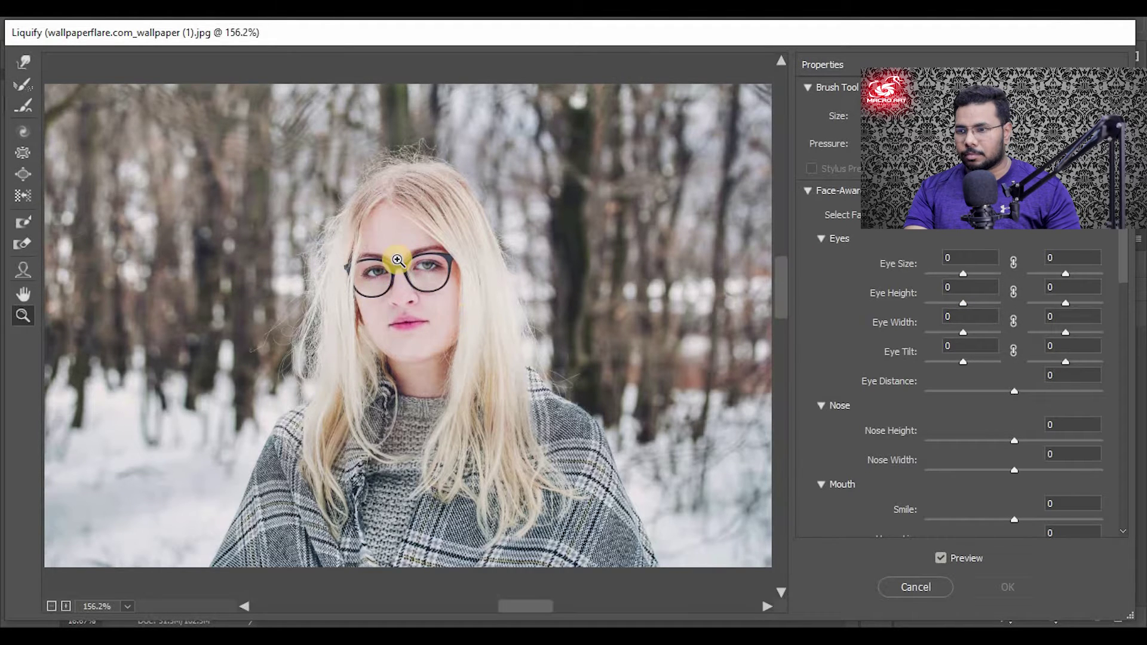
{"action": "left_click", "coordinate": [288, 199], "text": "alt"}
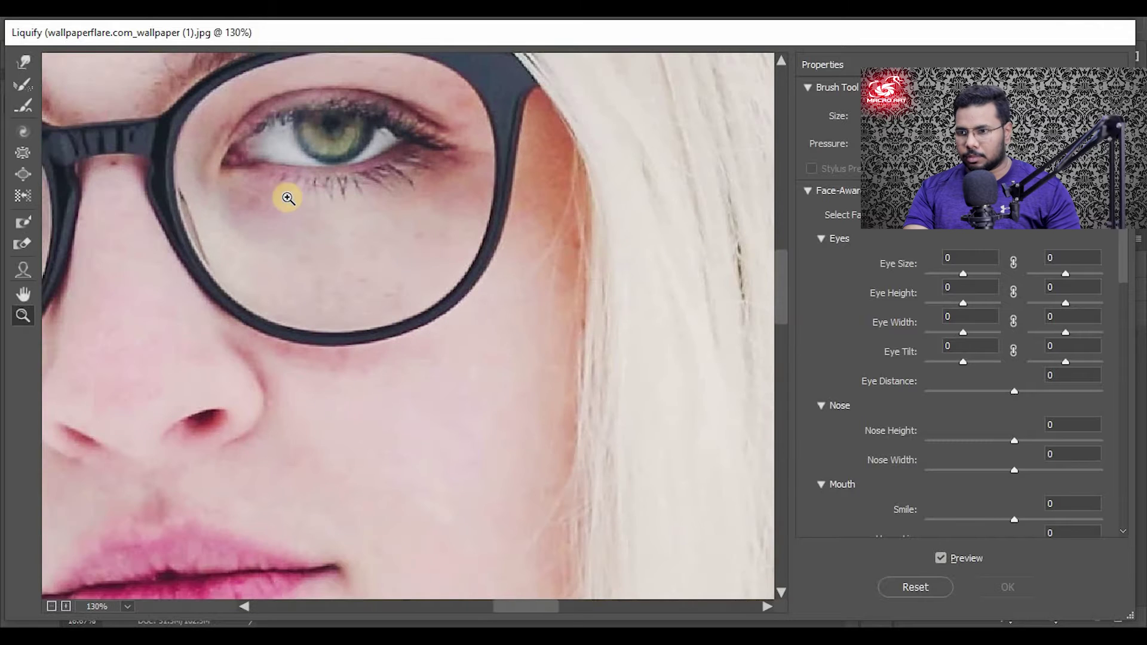
{"action": "left_click", "coordinate": [288, 225], "text": "alt"}
{"action": "left_click", "coordinate": [288, 225], "text": "alt"}
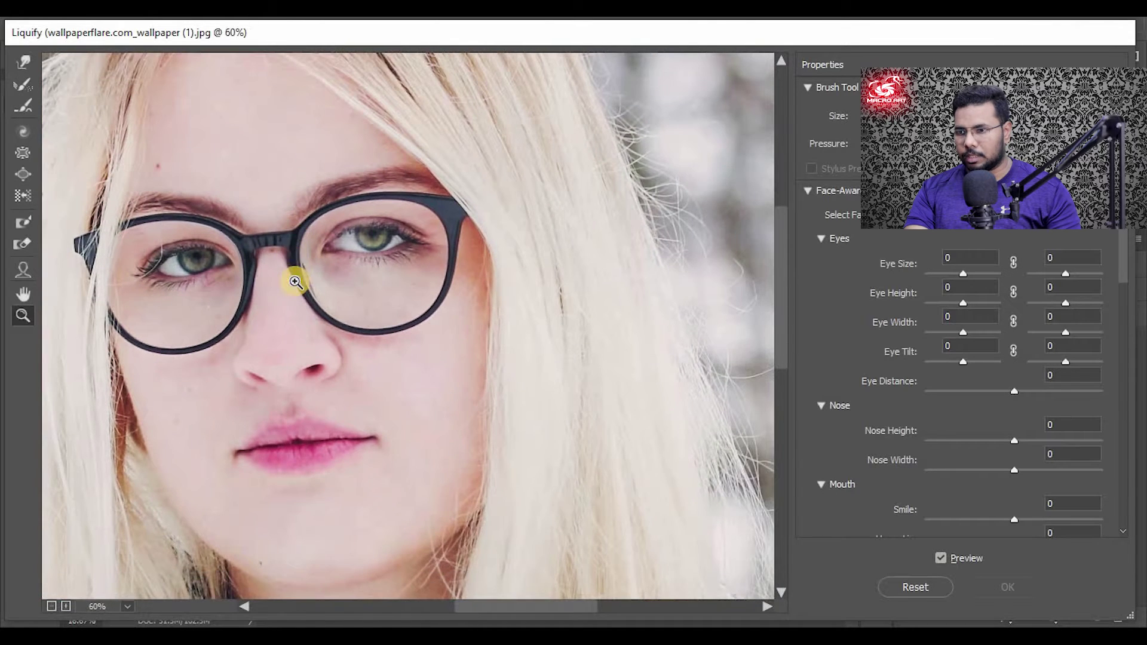
{"action": "scroll", "coordinate": [435, 295], "scroll_direction": "left", "scroll_amount": 3}
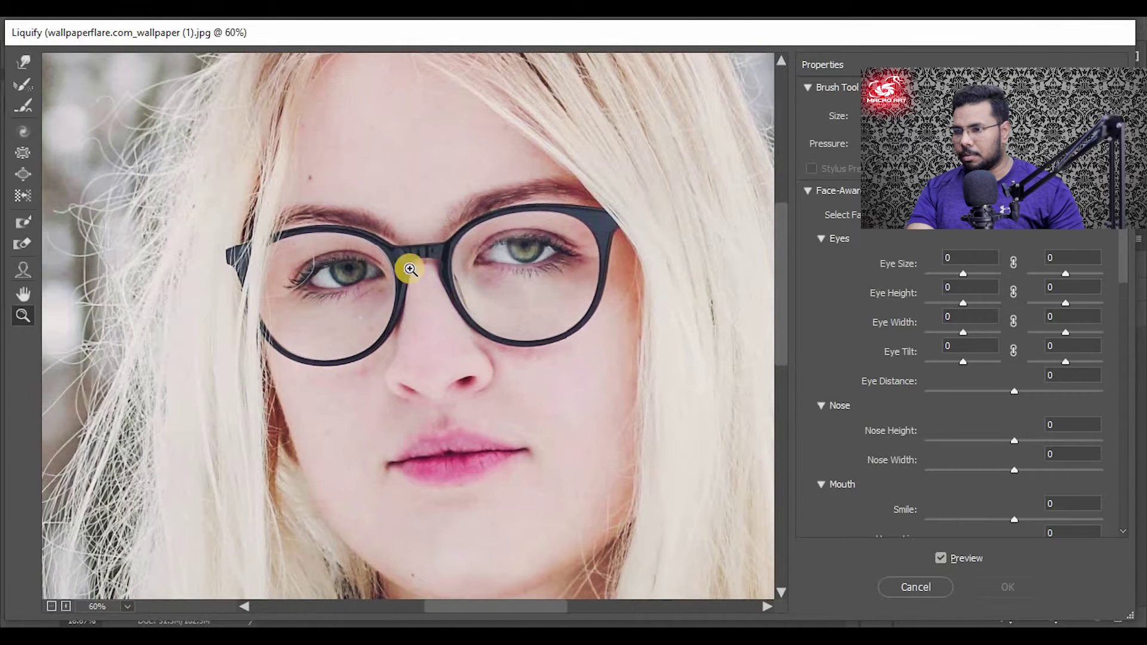
{"action": "scroll", "coordinate": [371, 300], "scroll_direction": "right", "scroll_amount": 3}
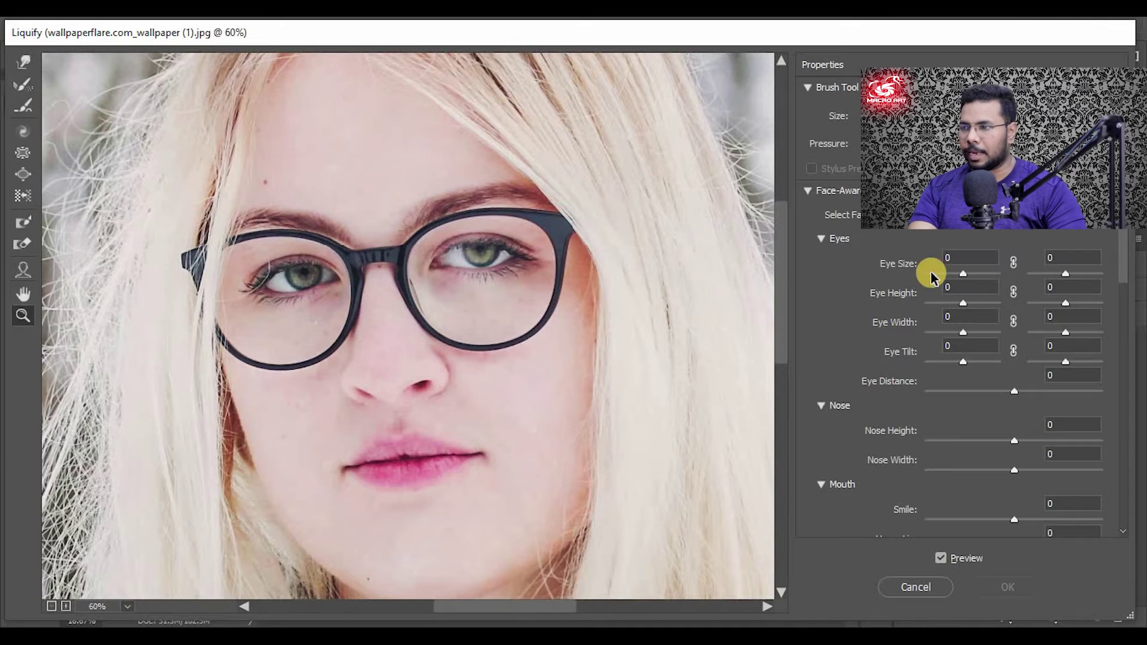
{"action": "left_click_drag", "start_coordinate": [965, 277], "coordinate": [1047, 278]}
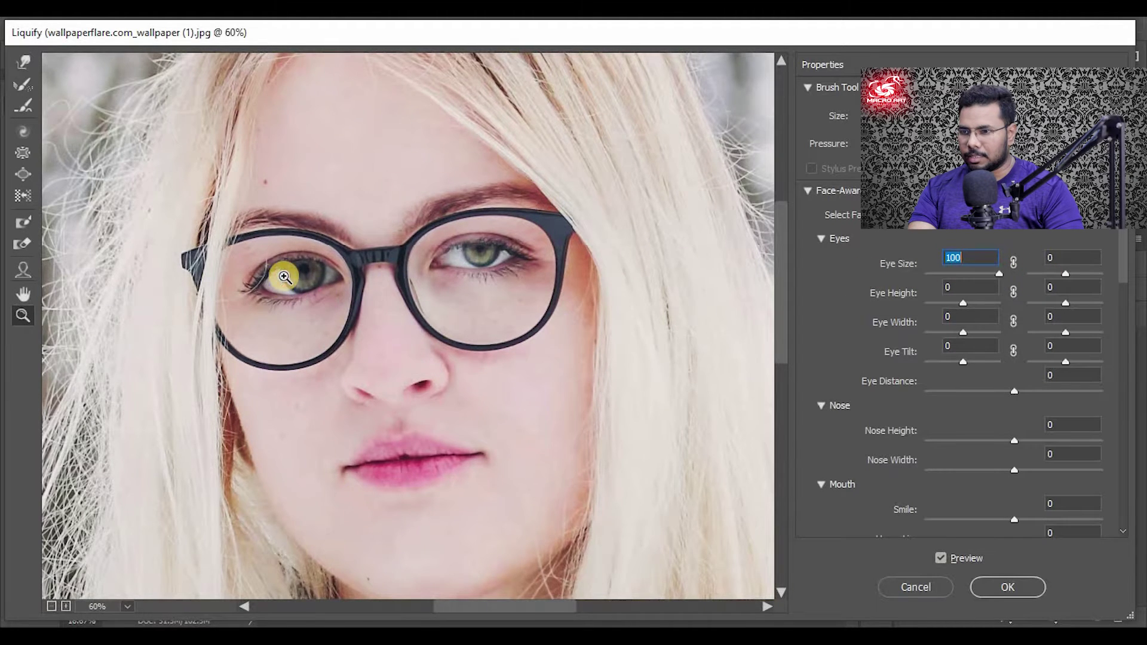
- Try minimum, -100 and larger Eye Size values, then link both eyes at -3
{"action": "left_click", "coordinate": [596, 326]}
{"action": "left_click", "coordinate": [550, 325]}
{"action": "left_click", "coordinate": [398, 315]}
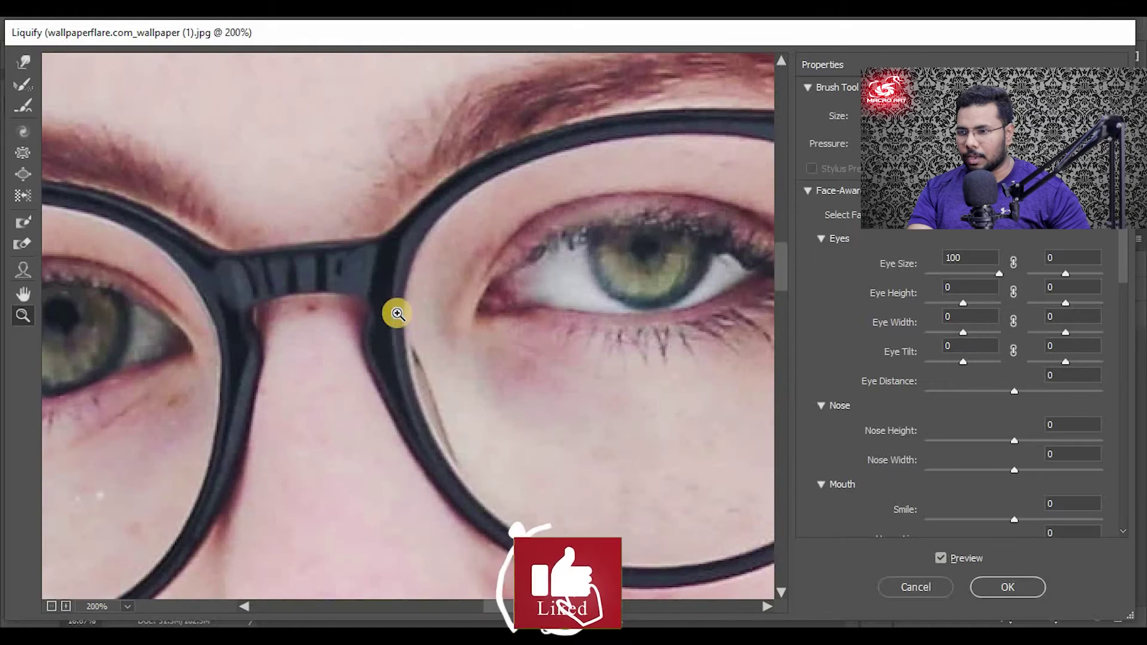
{"action": "right_click", "coordinate": [351, 303]}
{"action": "left_click", "coordinate": [362, 306]}
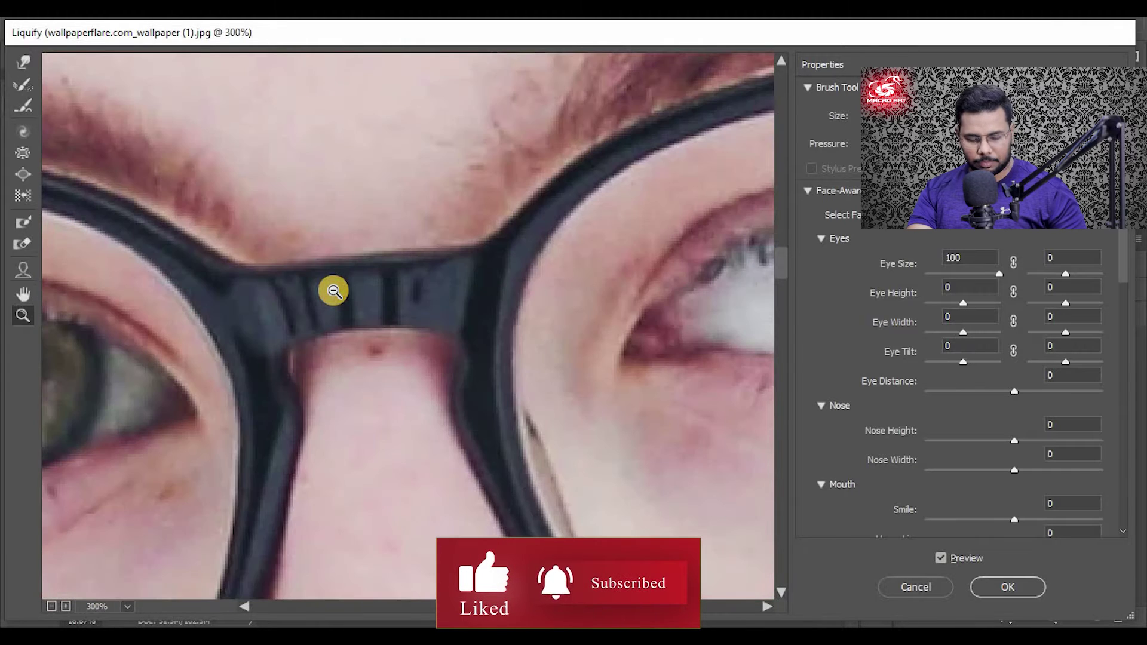
{"action": "left_click", "coordinate": [333, 291], "text": "alt"}
{"action": "left_click", "coordinate": [332, 290], "text": "alt"}
{"action": "left_click_drag", "start_coordinate": [998, 276], "coordinate": [907, 280]}
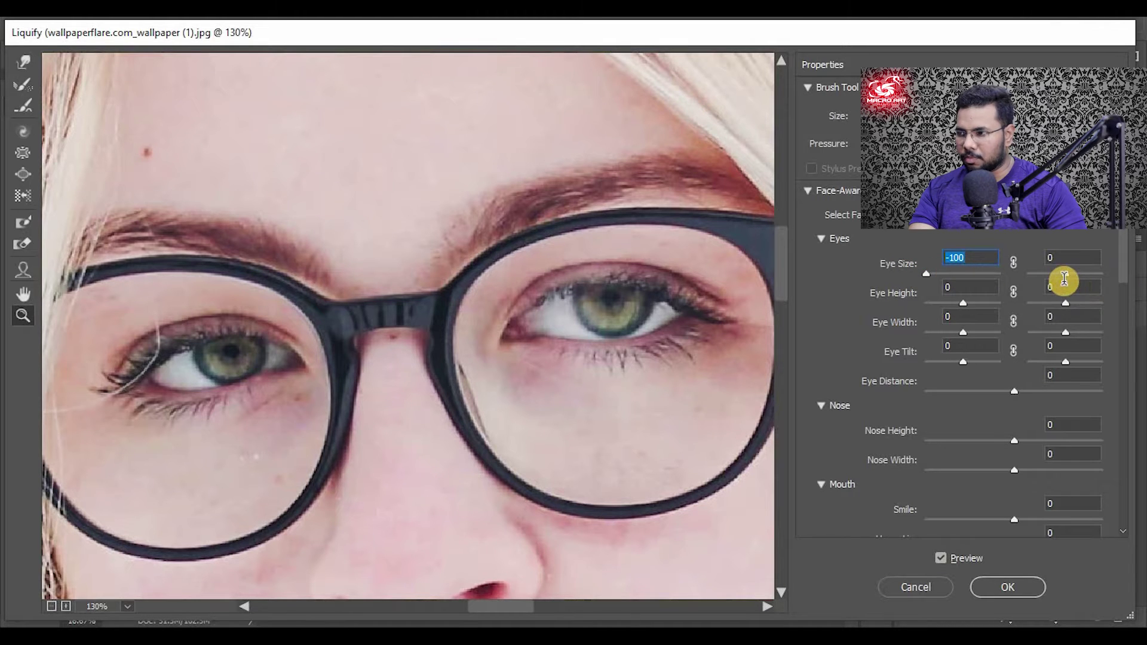
{"action": "mouse_move", "coordinate": [1067, 273]}
{"action": "left_mouse_down"}
{"action": "mouse_move", "coordinate": [1084, 277]}
{"action": "mouse_move", "coordinate": [1053, 273]}
{"action": "mouse_move", "coordinate": [1100, 273]}
{"action": "left_mouse_up"}
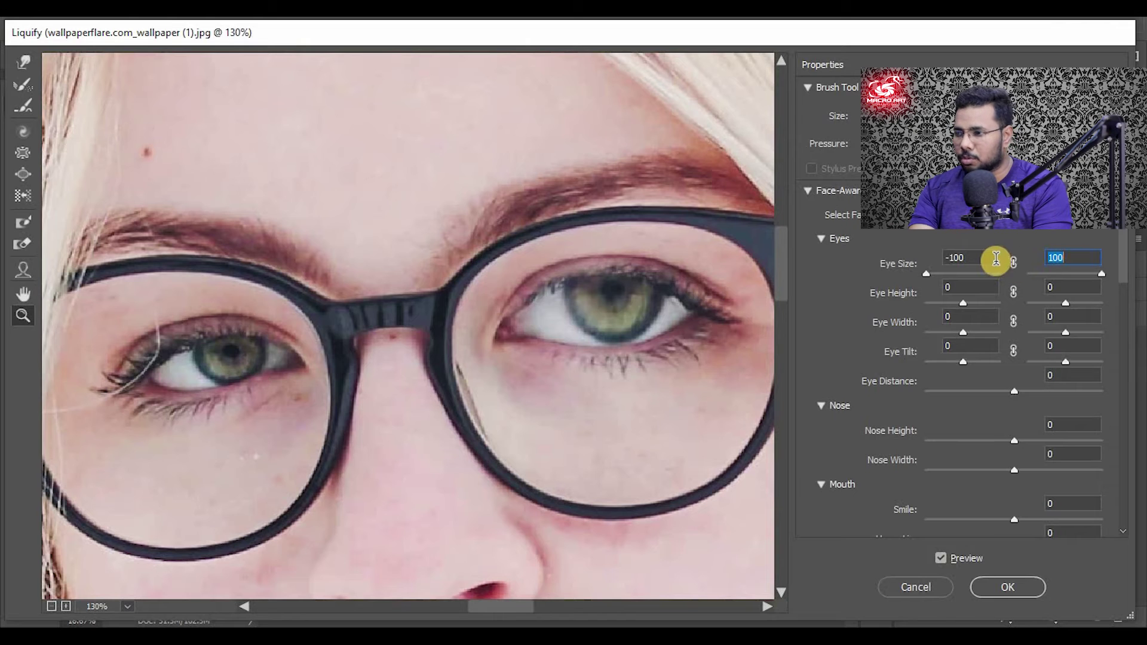
{"action": "type", "text": "-100"}
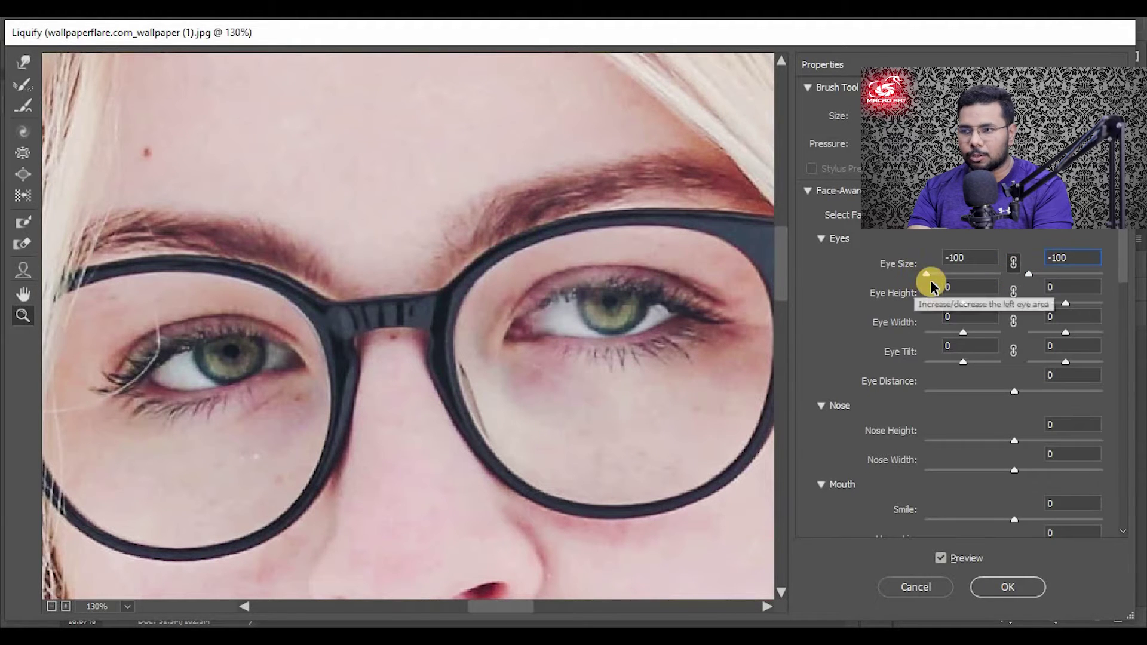
{"action": "mouse_move", "coordinate": [927, 274]}
{"action": "left_mouse_down"}
{"action": "mouse_move", "coordinate": [1083, 299]}
{"action": "mouse_move", "coordinate": [1069, 312]}
{"action": "mouse_move", "coordinate": [952, 285]}
{"action": "left_mouse_up"}
{"action": "left_click", "coordinate": [1013, 263]}
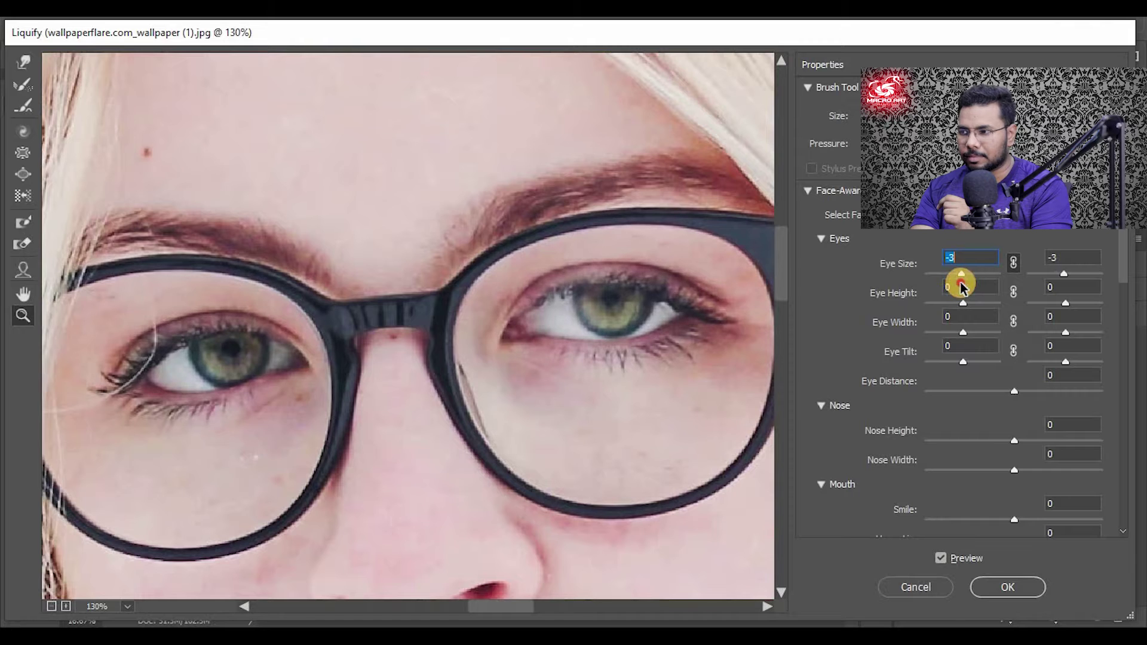
- Reset Eye Size to 0, then set both linked eyes to Eye Height -10 and Eye Width 20
{"action": "type", "text": "0"}
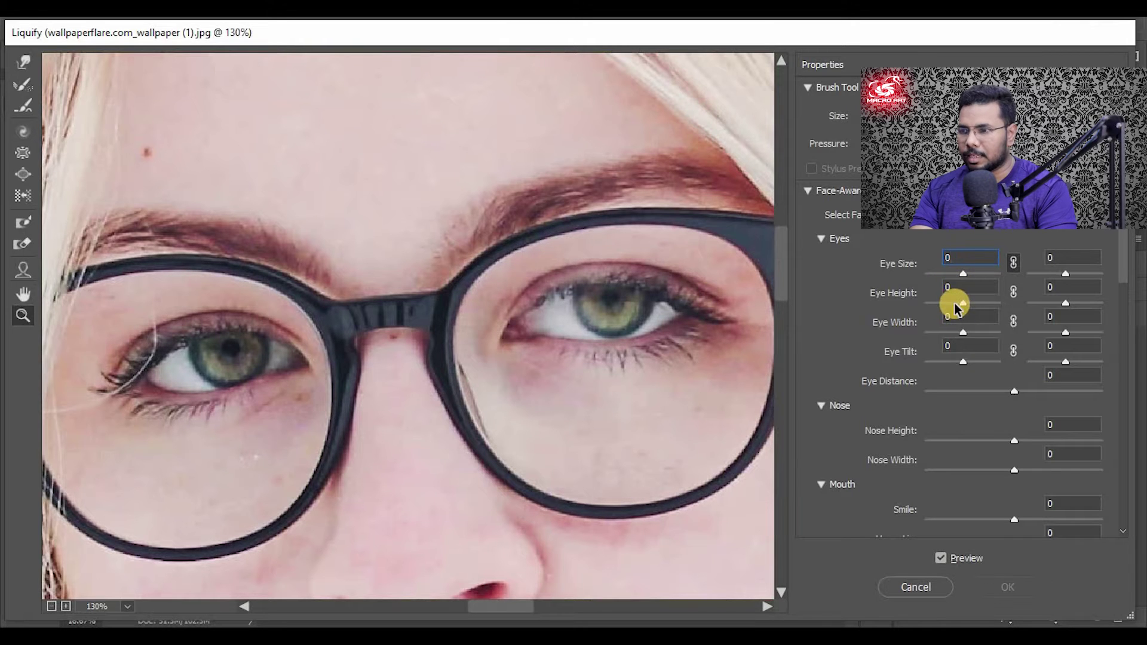
{"action": "left_click_drag", "start_coordinate": [963, 302], "coordinate": [1033, 305]}
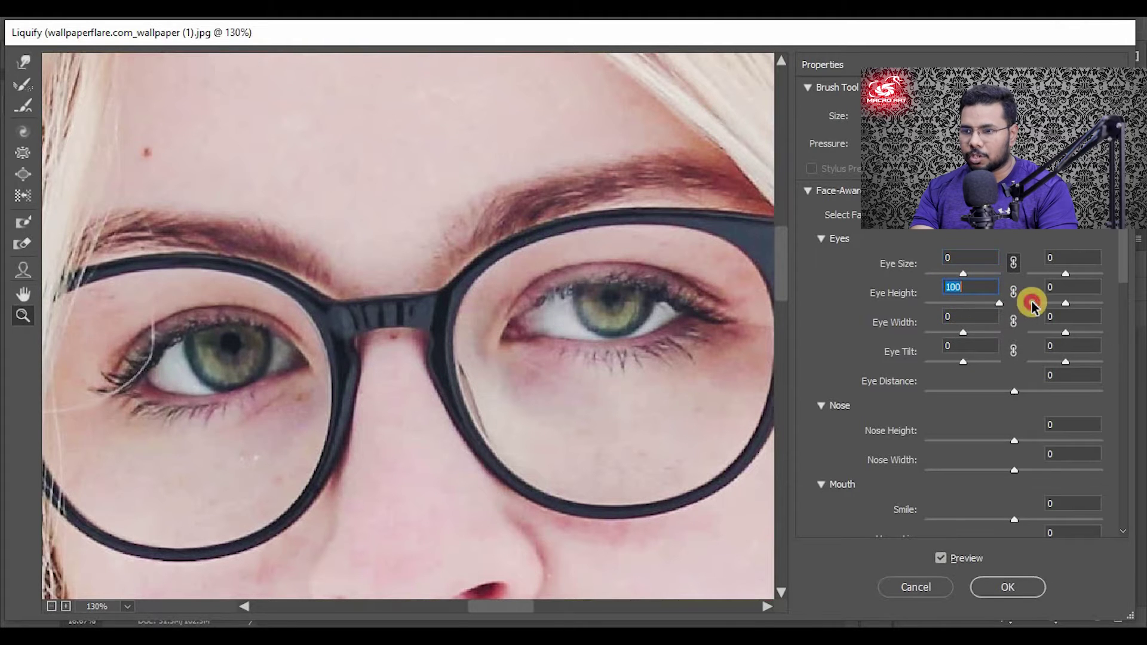
{"action": "left_click", "coordinate": [1013, 291]}
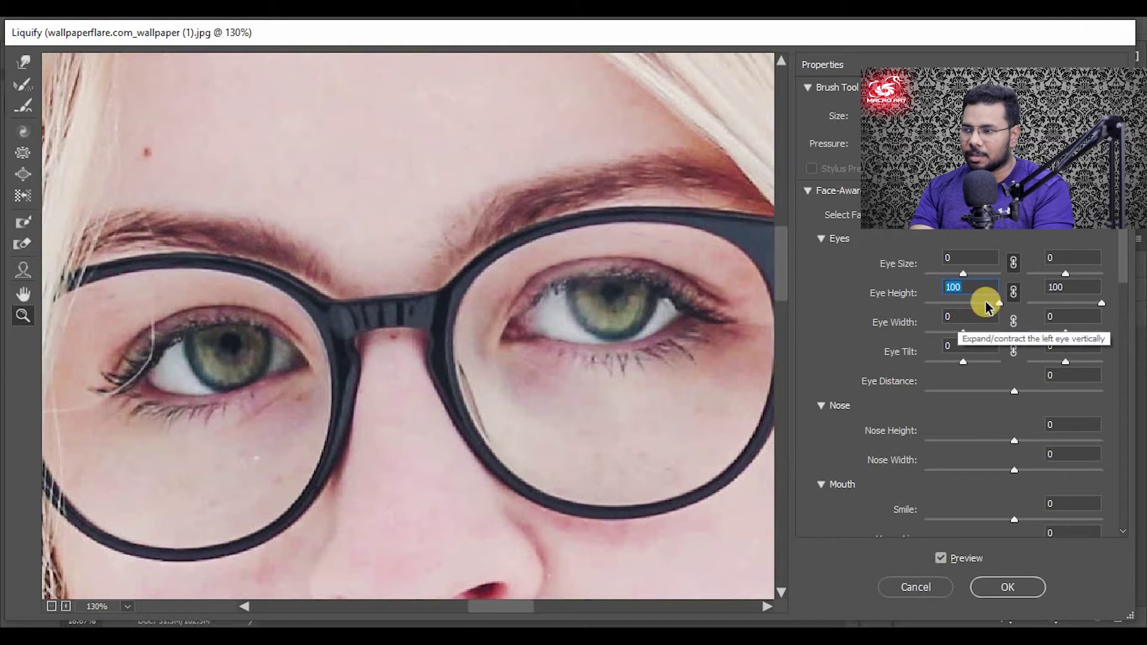
{"action": "left_click_drag", "start_coordinate": [995, 304], "coordinate": [937, 303]}
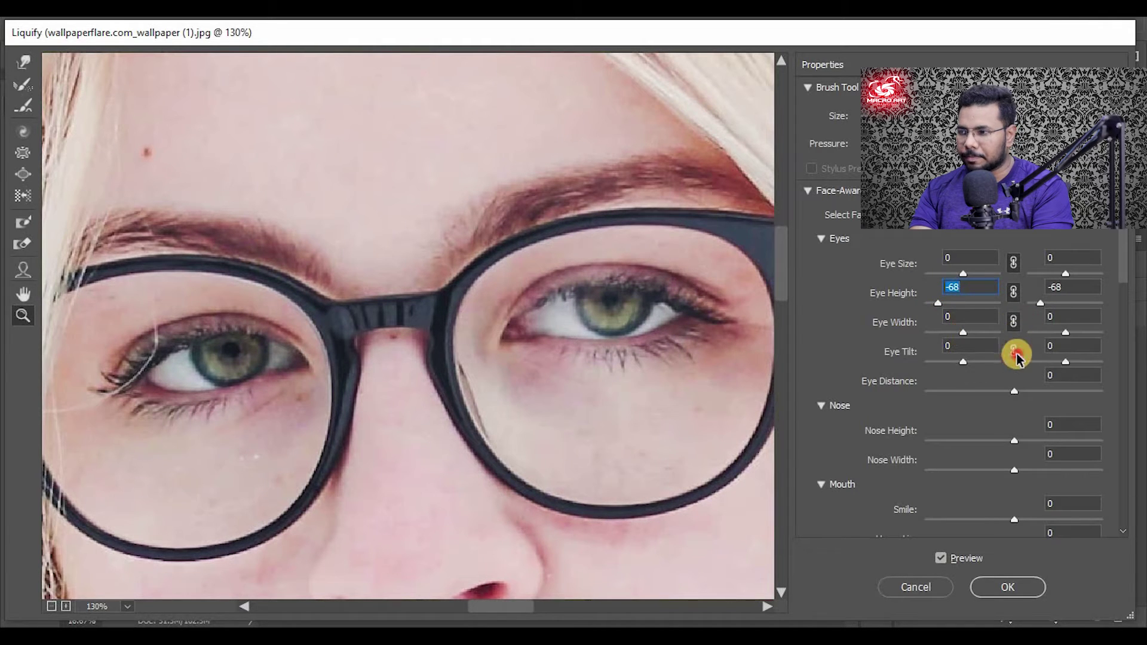
{"action": "mouse_move", "coordinate": [958, 332]}
{"action": "left_mouse_down"}
{"action": "mouse_move", "coordinate": [1015, 333]}
{"action": "mouse_move", "coordinate": [900, 336]}
{"action": "mouse_move", "coordinate": [978, 332]}
{"action": "mouse_move", "coordinate": [959, 305]}
{"action": "left_mouse_up"}
{"action": "left_click", "coordinate": [1013, 321]}
{"action": "type", "text": "-10"}
{"action": "left_click", "coordinate": [959, 361]}
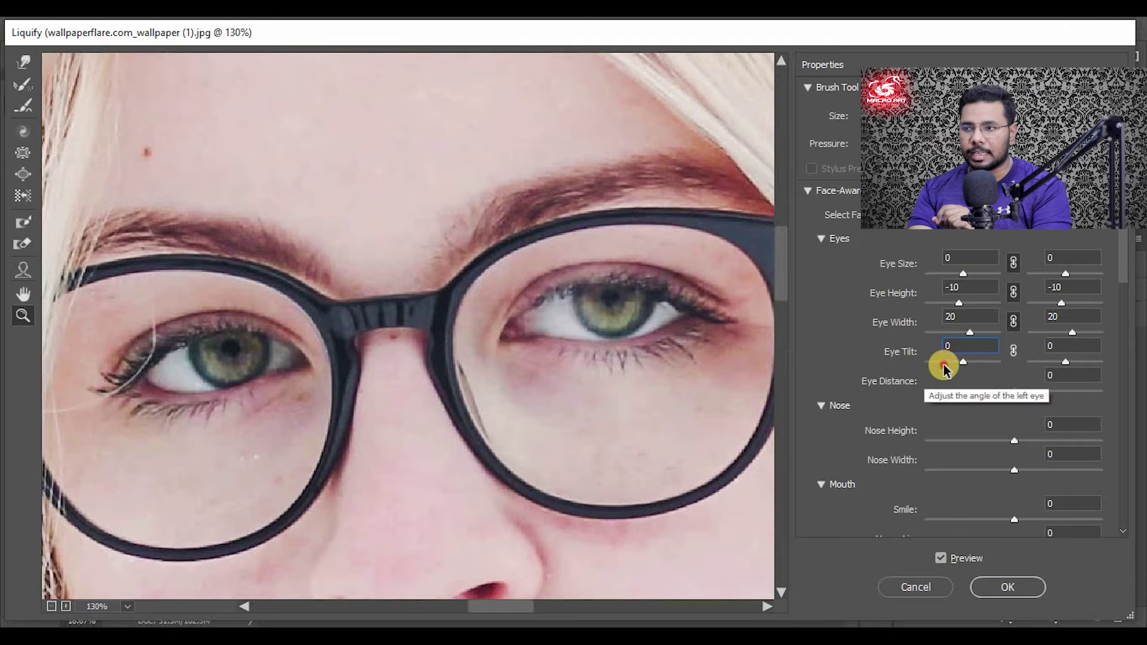
- Link both eyes' tilt and set Eye Tilt to 22
{"action": "left_click_drag", "start_coordinate": [937, 361], "coordinate": [902, 362]}
{"action": "mouse_move", "coordinate": [974, 361]}
{"action": "left_mouse_down"}
{"action": "mouse_move", "coordinate": [1049, 359]}
{"action": "mouse_move", "coordinate": [876, 378]}
{"action": "mouse_move", "coordinate": [1017, 356]}
{"action": "mouse_move", "coordinate": [905, 377]}
{"action": "mouse_move", "coordinate": [945, 370]}
{"action": "left_mouse_up"}
{"action": "left_click", "coordinate": [1018, 357]}
{"action": "mouse_move", "coordinate": [981, 365]}
{"action": "left_mouse_down"}
{"action": "mouse_move", "coordinate": [1010, 365]}
{"action": "mouse_move", "coordinate": [968, 371]}
{"action": "left_mouse_up"}
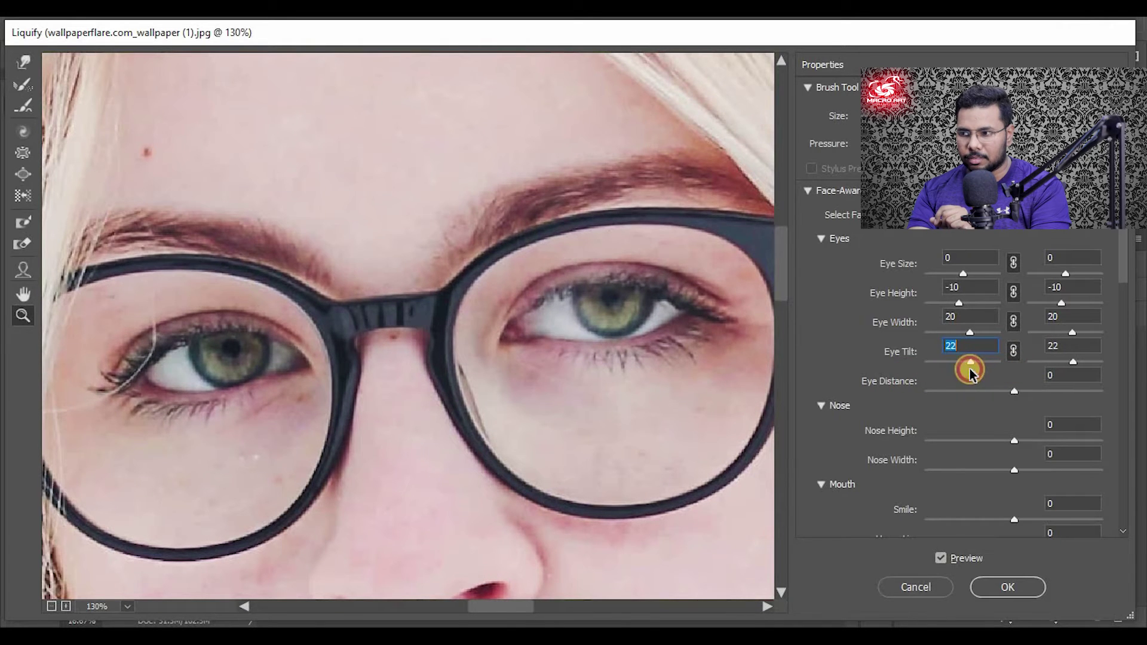
- Try Eye Distance, leaving it at 0, and scroll down to the Nose sliders
{"action": "scroll", "coordinate": [950, 345], "scroll_direction": "down", "scroll_amount": 2}
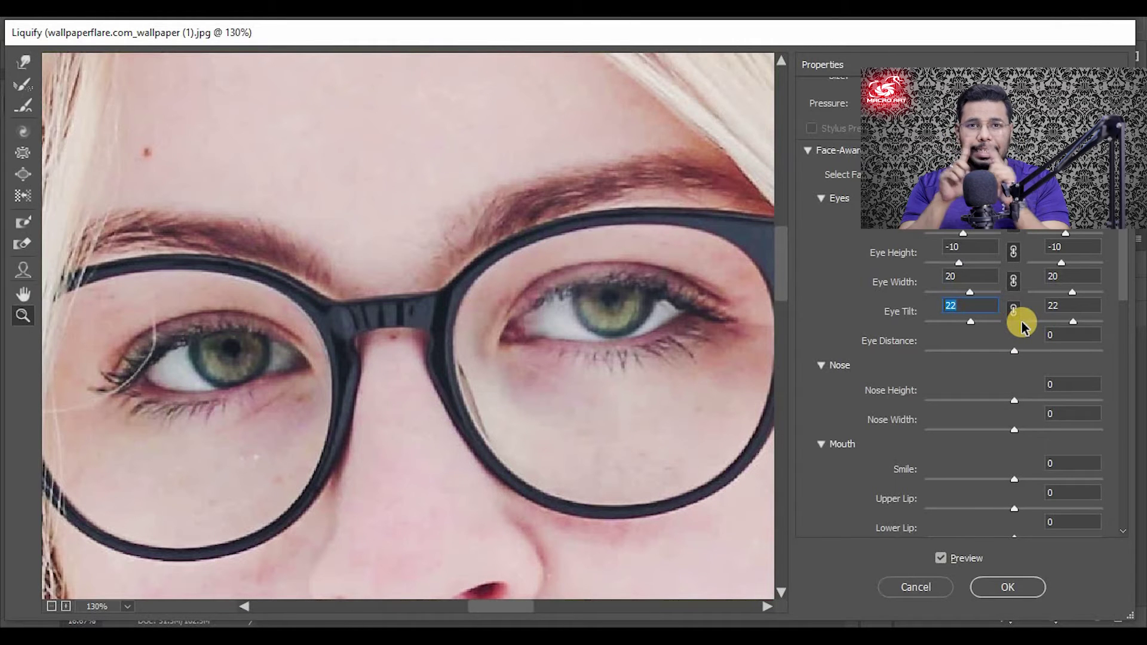
{"action": "mouse_move", "coordinate": [1015, 352]}
{"action": "left_mouse_down"}
{"action": "mouse_move", "coordinate": [1123, 352]}
{"action": "mouse_move", "coordinate": [983, 350]}
{"action": "mouse_move", "coordinate": [1017, 359]}
{"action": "left_mouse_up"}
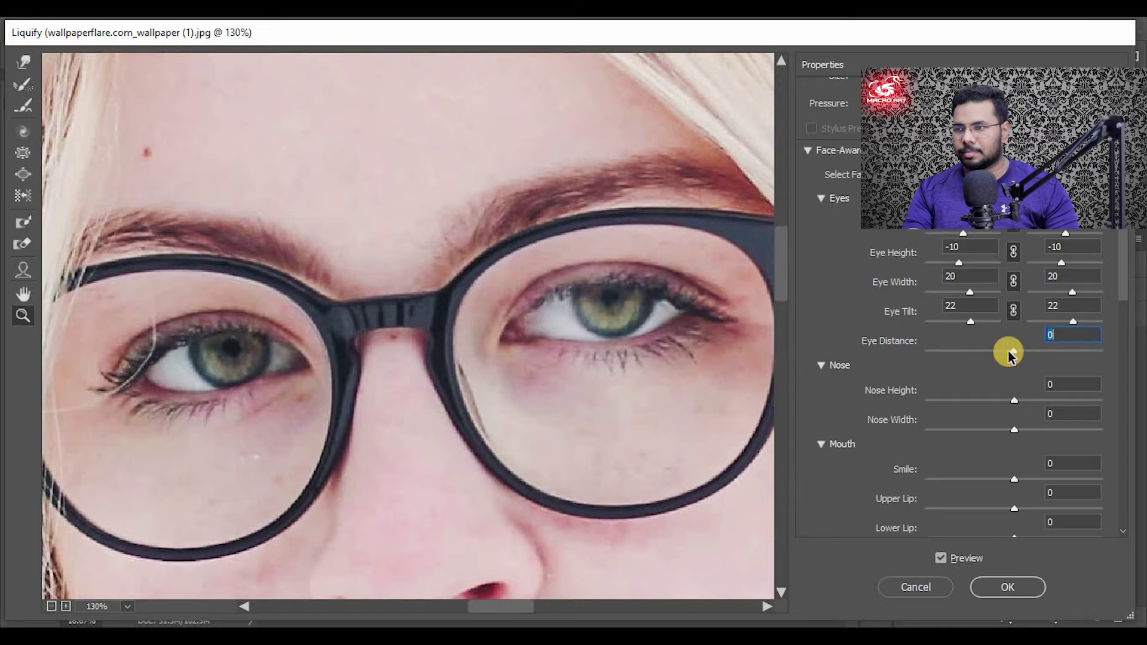
{"action": "scroll", "coordinate": [990, 359], "scroll_direction": "down", "scroll_amount": 3}
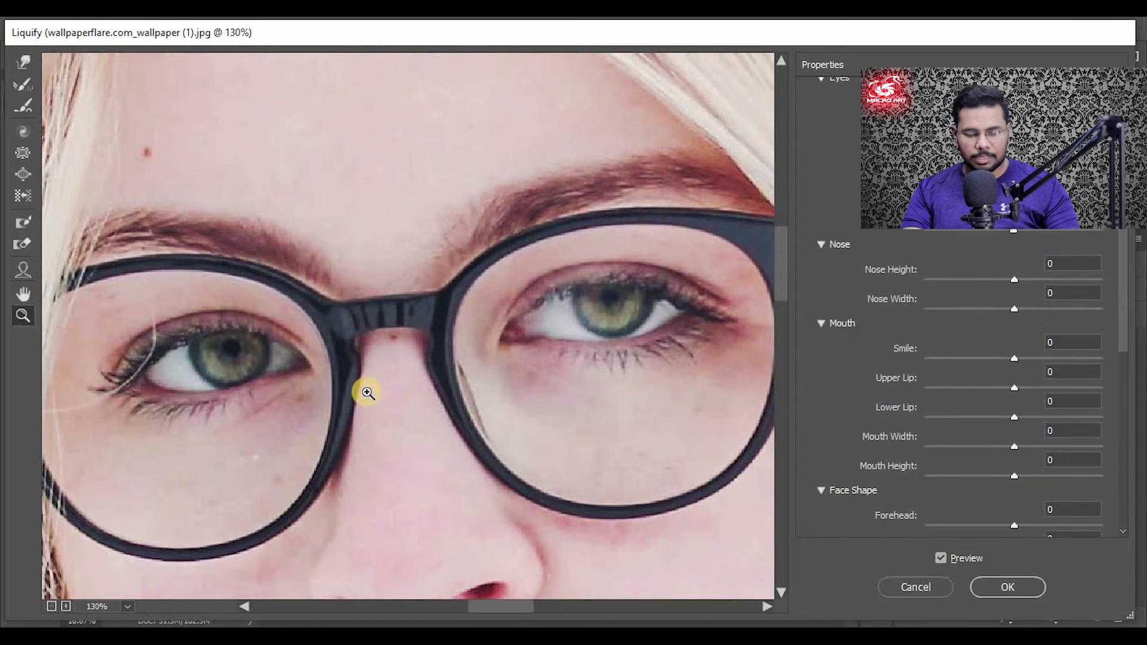
{"action": "scroll", "coordinate": [411, 368], "scroll_direction": "up", "scroll_amount": 2}
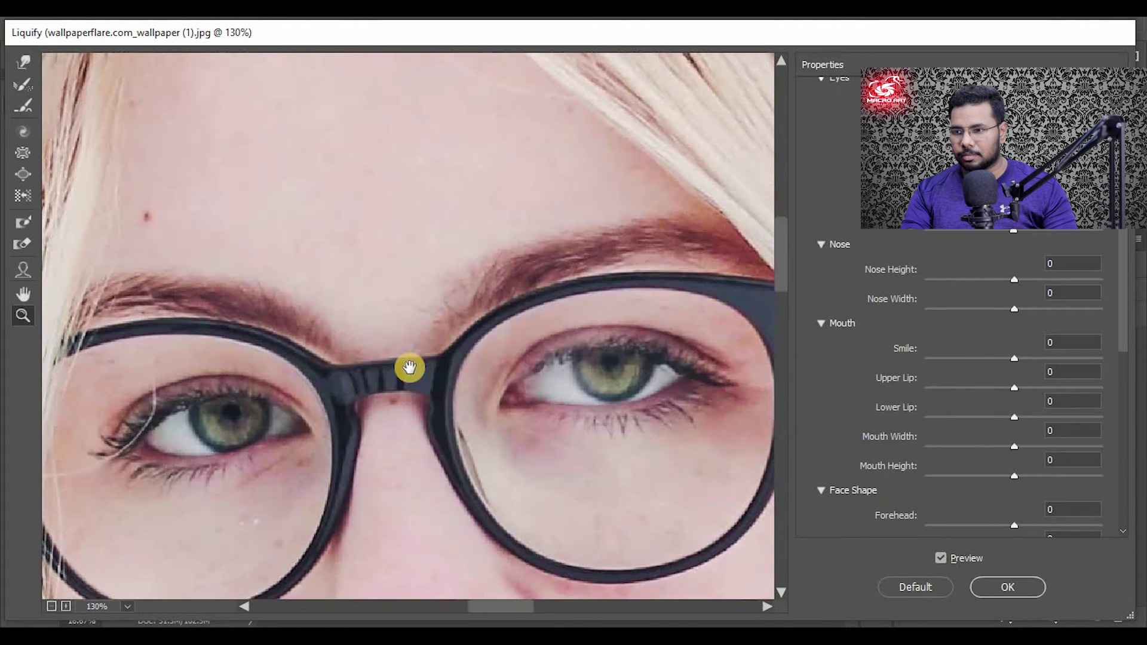
{"action": "scroll", "coordinate": [425, 388], "scroll_direction": "down", "scroll_amount": 1}
{"action": "scroll", "coordinate": [425, 388], "scroll_direction": "down", "scroll_amount": 1}
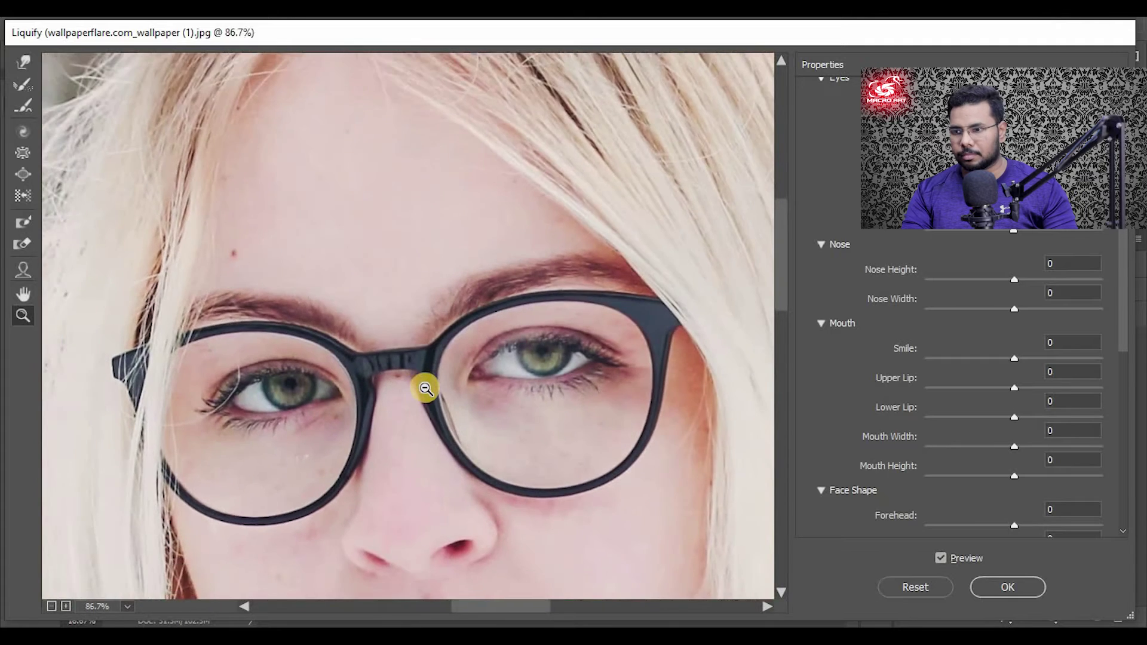
{"action": "scroll", "coordinate": [425, 388], "scroll_direction": "down", "scroll_amount": 1}
{"action": "scroll", "coordinate": [426, 389], "scroll_direction": "down", "scroll_amount": 1}
{"action": "scroll", "coordinate": [420, 359], "scroll_direction": "down", "scroll_amount": 2}
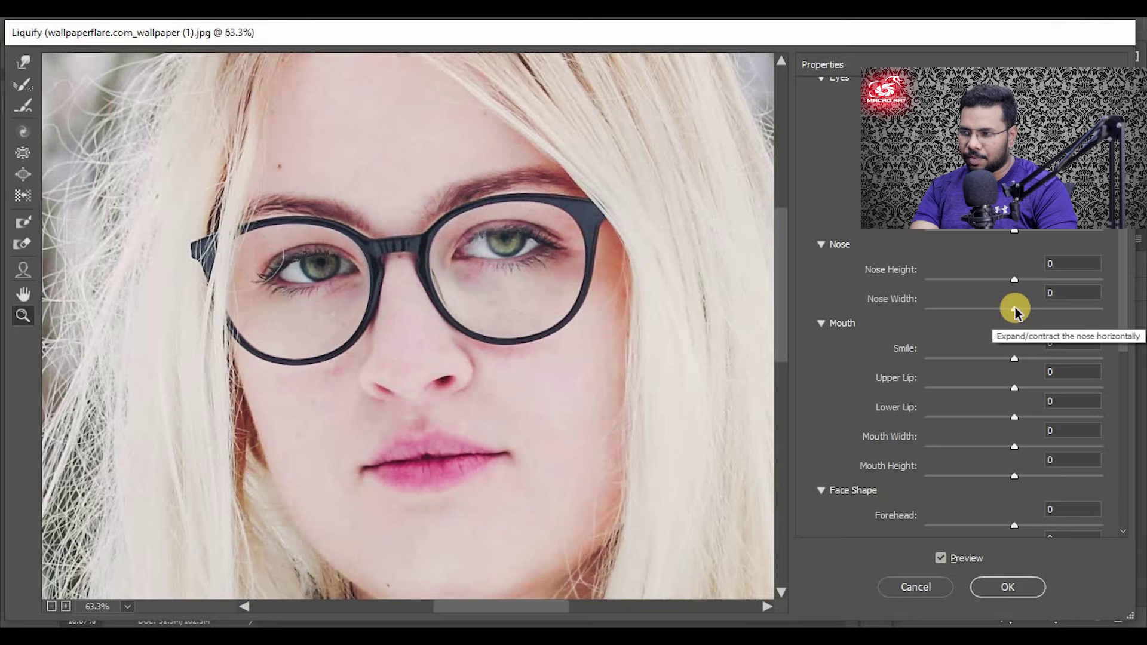
- Narrow the nose to Nose Width -79
{"action": "left_click_drag", "start_coordinate": [1014, 309], "coordinate": [951, 311]}
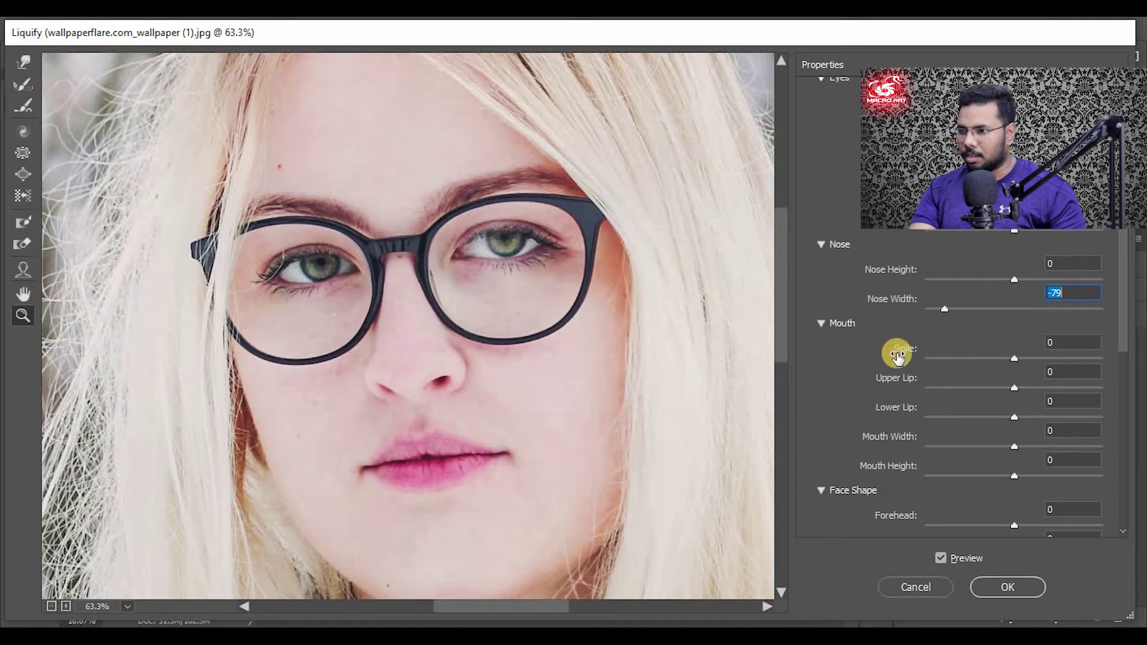
{"action": "scroll", "coordinate": [935, 308], "scroll_direction": "down", "scroll_amount": 3}
{"action": "scroll", "coordinate": [955, 280], "scroll_direction": "down", "scroll_amount": 3}
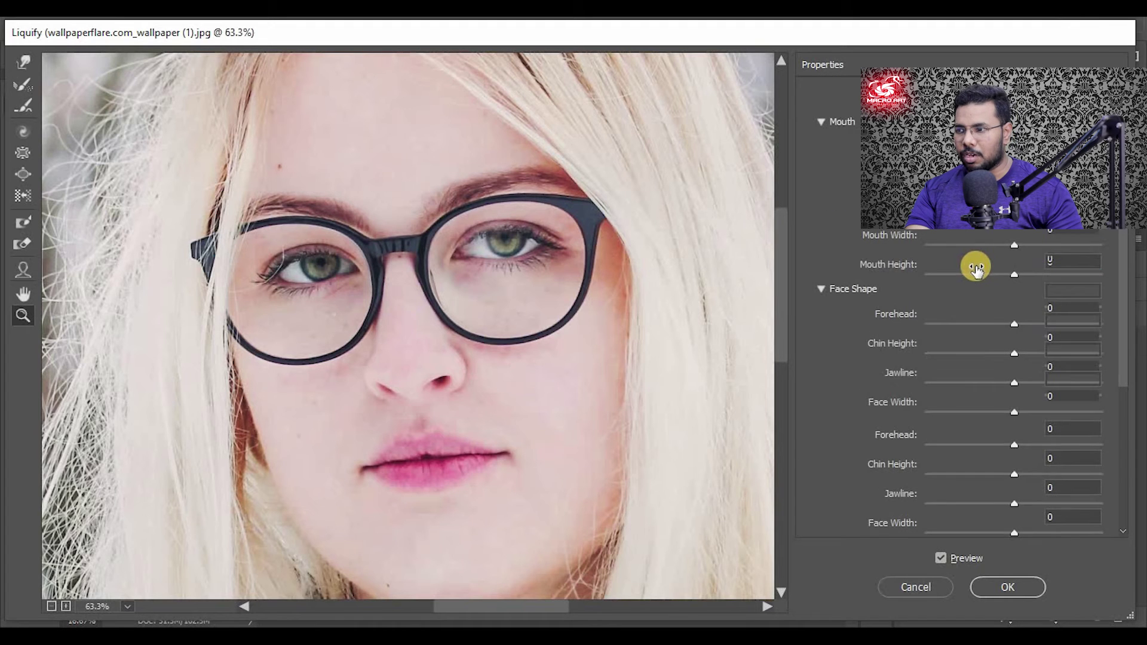
{"action": "scroll", "coordinate": [988, 245], "scroll_direction": "up", "scroll_amount": 1}
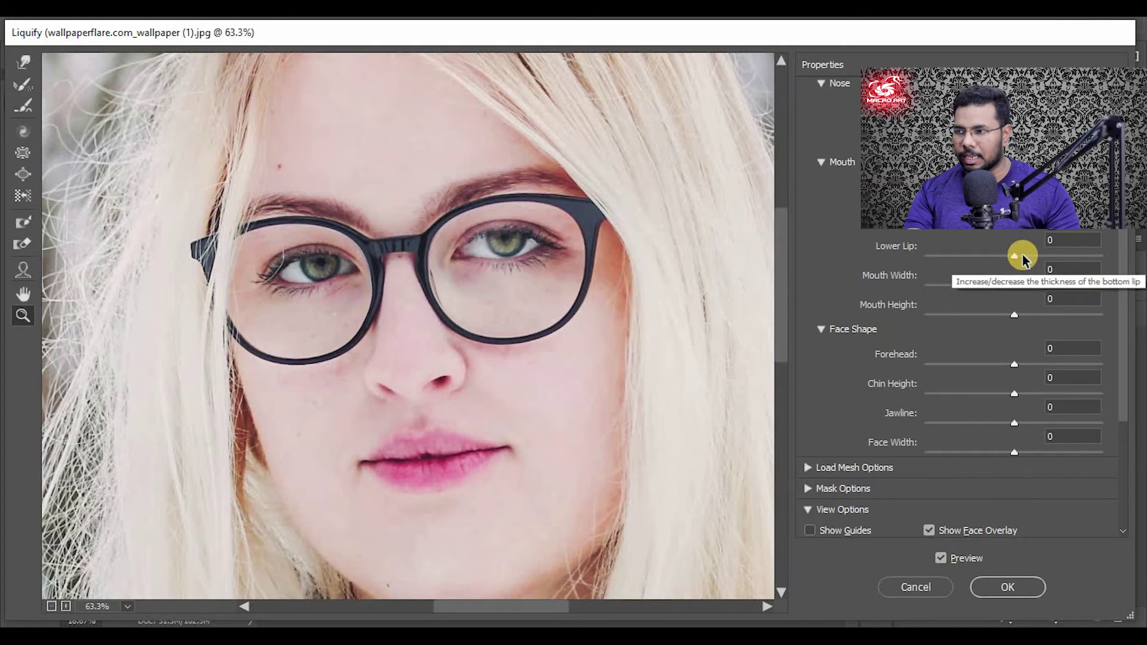
- Set Lower Lip to 61, Mouth Width to 34 and Mouth Height to -14
{"action": "left_click_drag", "start_coordinate": [1014, 256], "coordinate": [1069, 267]}
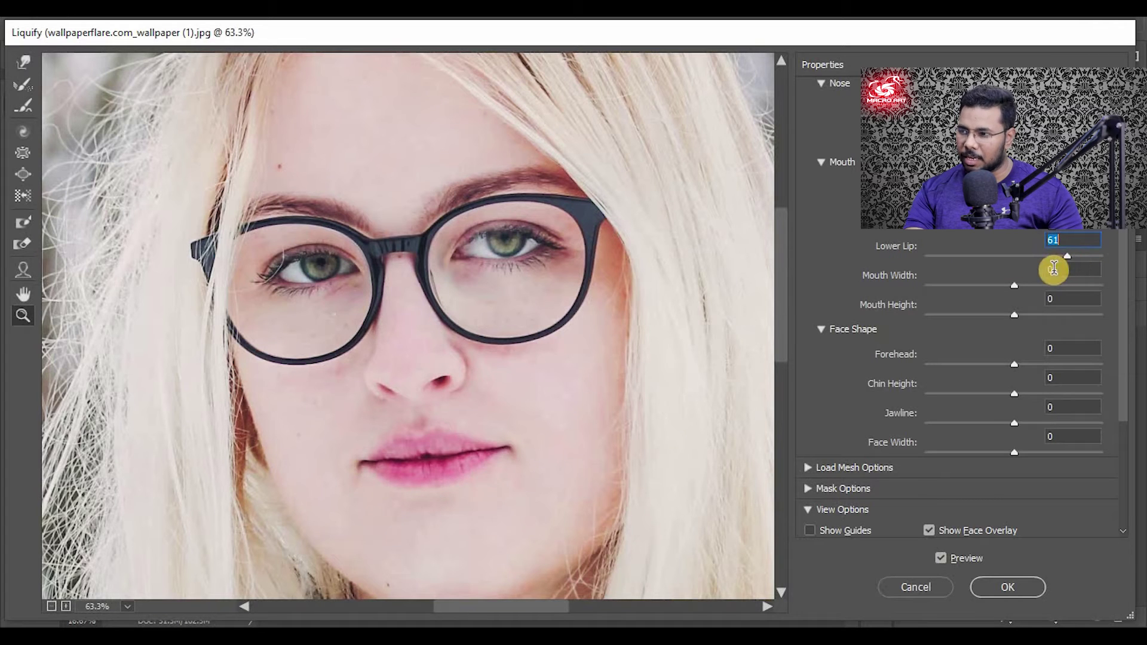
{"action": "left_click_drag", "start_coordinate": [1014, 289], "coordinate": [1102, 266]}
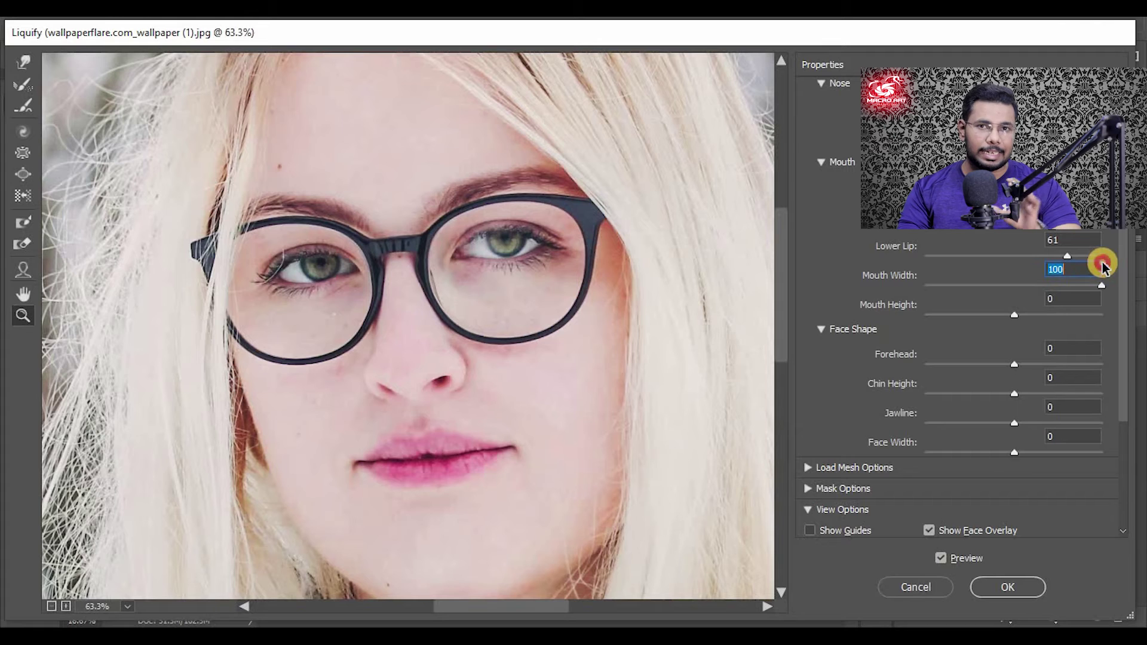
{"action": "left_click_drag", "start_coordinate": [1099, 281], "coordinate": [1046, 293]}
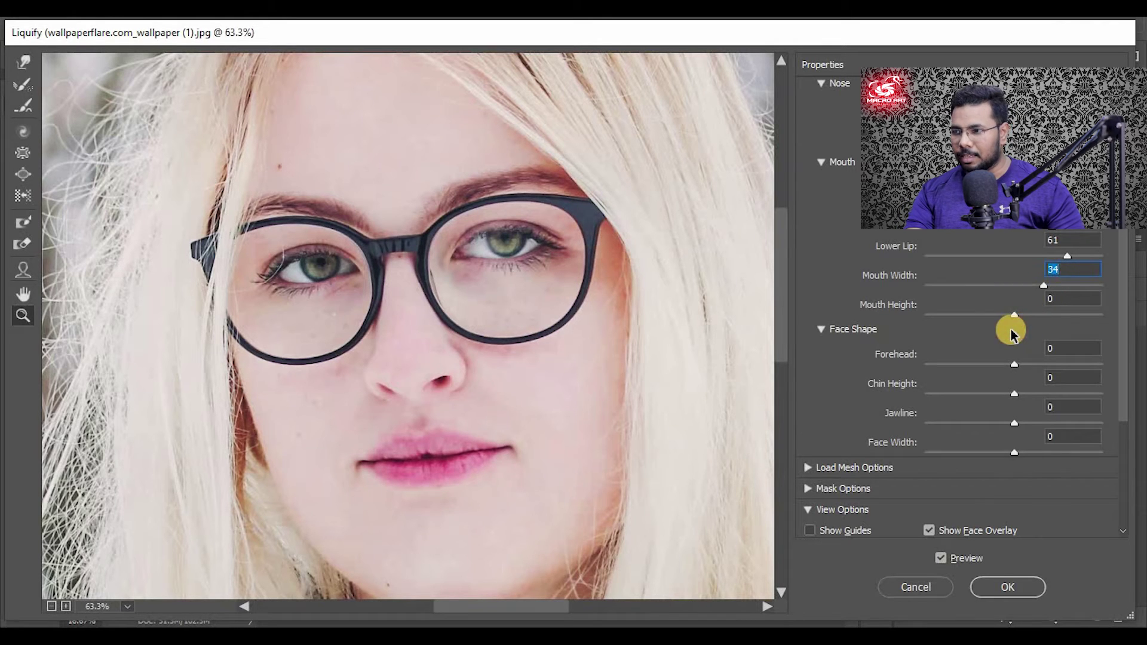
{"action": "mouse_move", "coordinate": [1014, 315]}
{"action": "left_mouse_down"}
{"action": "mouse_move", "coordinate": [943, 314]}
{"action": "mouse_move", "coordinate": [1001, 315]}
{"action": "left_mouse_up"}
{"action": "scroll", "coordinate": [896, 310], "scroll_direction": "down", "scroll_amount": 2}
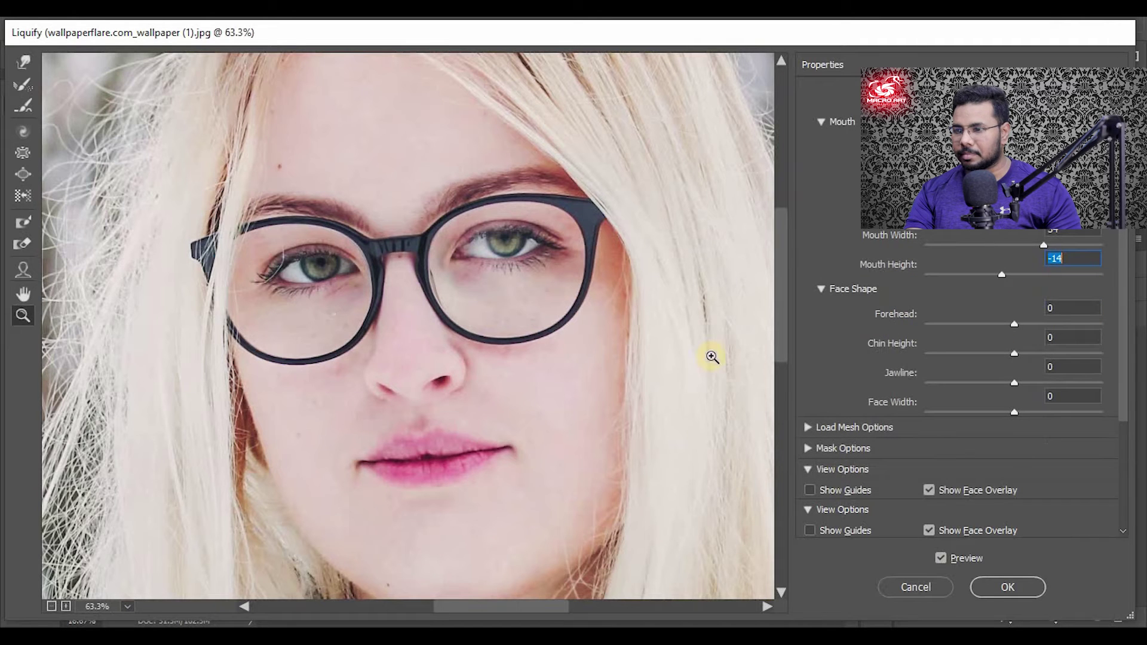
{"action": "left_click", "coordinate": [384, 373], "text": "alt"}
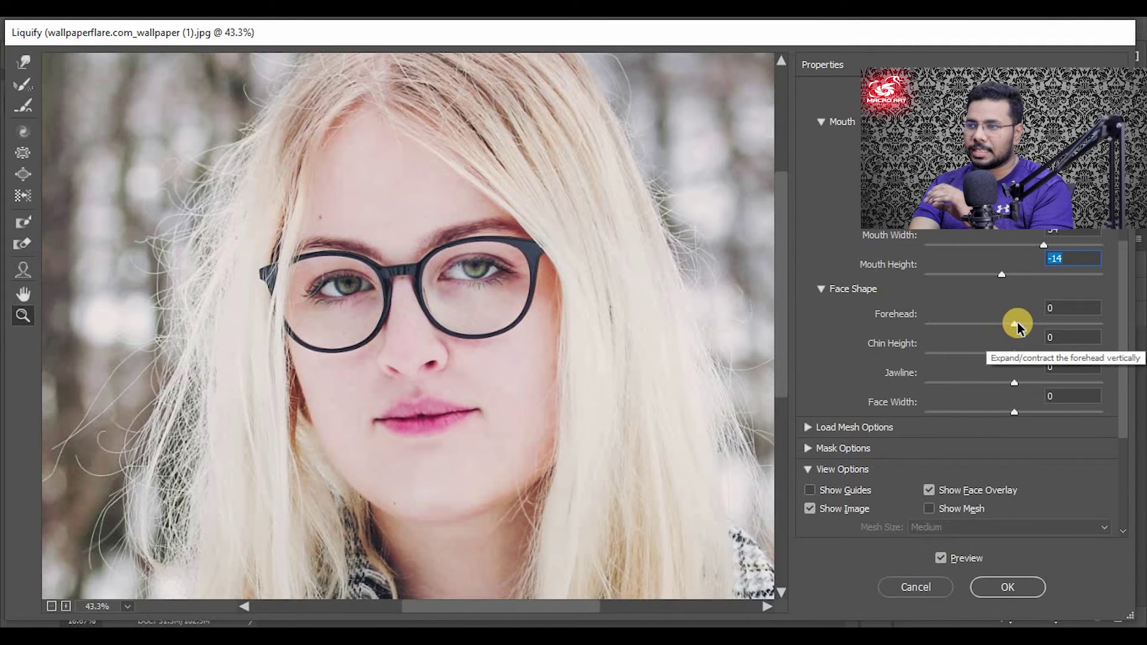
- Set Forehead -29, Chin Height 62, Jawline -100 and Face Width -10
{"action": "mouse_move", "coordinate": [1017, 325]}
{"action": "left_mouse_down"}
{"action": "mouse_move", "coordinate": [1014, 339]}
{"action": "mouse_move", "coordinate": [1017, 330]}
{"action": "mouse_move", "coordinate": [992, 337]}
{"action": "left_mouse_up"}
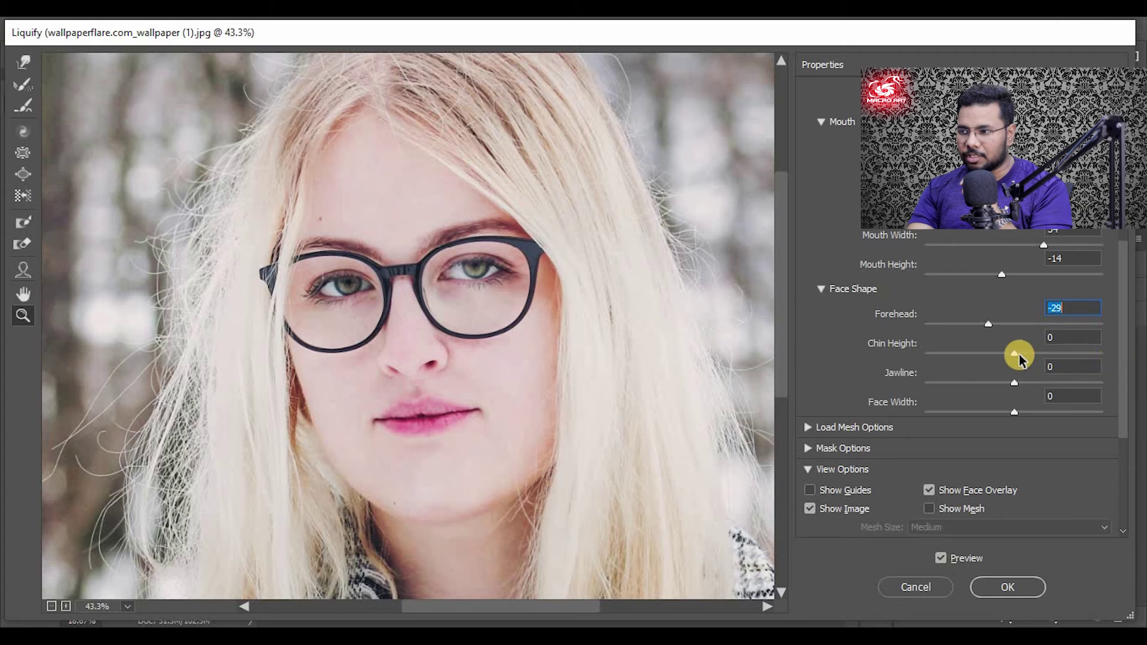
{"action": "mouse_move", "coordinate": [1014, 353]}
{"action": "left_mouse_down"}
{"action": "mouse_move", "coordinate": [1091, 360]}
{"action": "mouse_move", "coordinate": [973, 362]}
{"action": "mouse_move", "coordinate": [1043, 370]}
{"action": "left_mouse_up"}
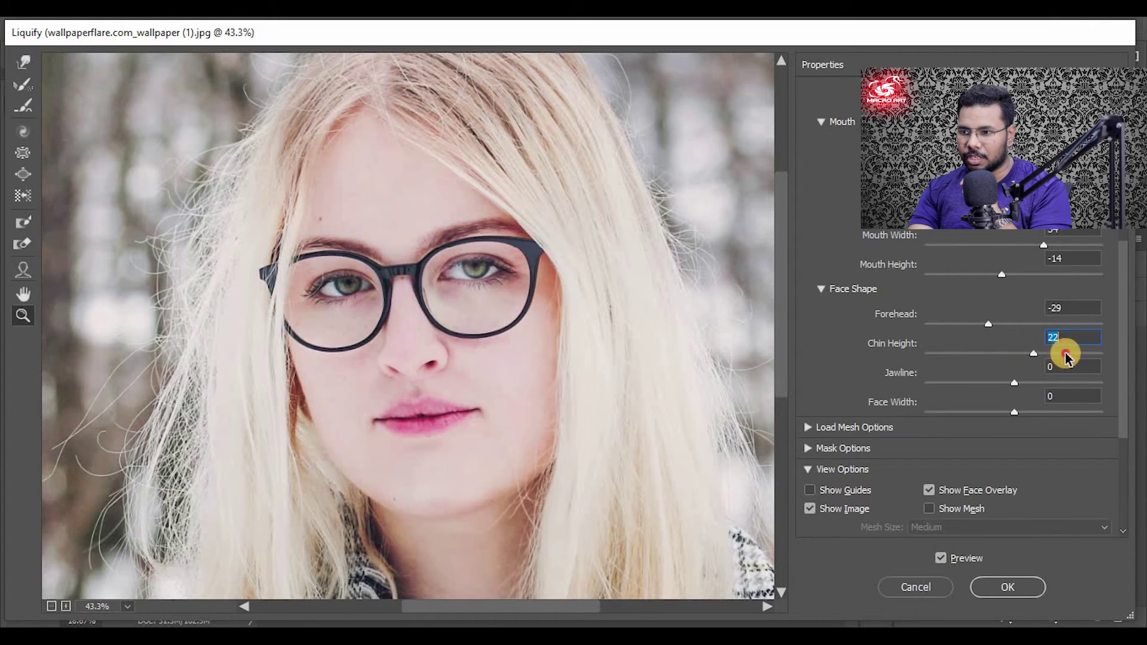
{"action": "left_click_drag", "start_coordinate": [1014, 383], "coordinate": [906, 379]}
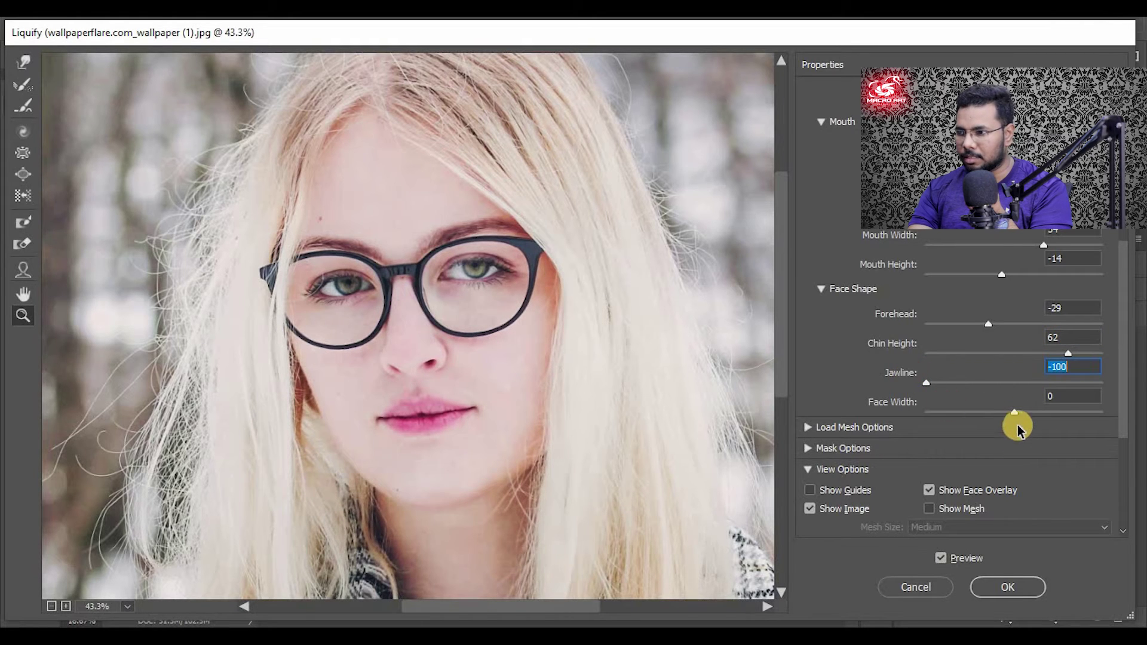
{"action": "mouse_move", "coordinate": [1014, 414]}
{"action": "left_mouse_down"}
{"action": "mouse_move", "coordinate": [928, 404]}
{"action": "mouse_move", "coordinate": [1004, 410]}
{"action": "left_mouse_up"}
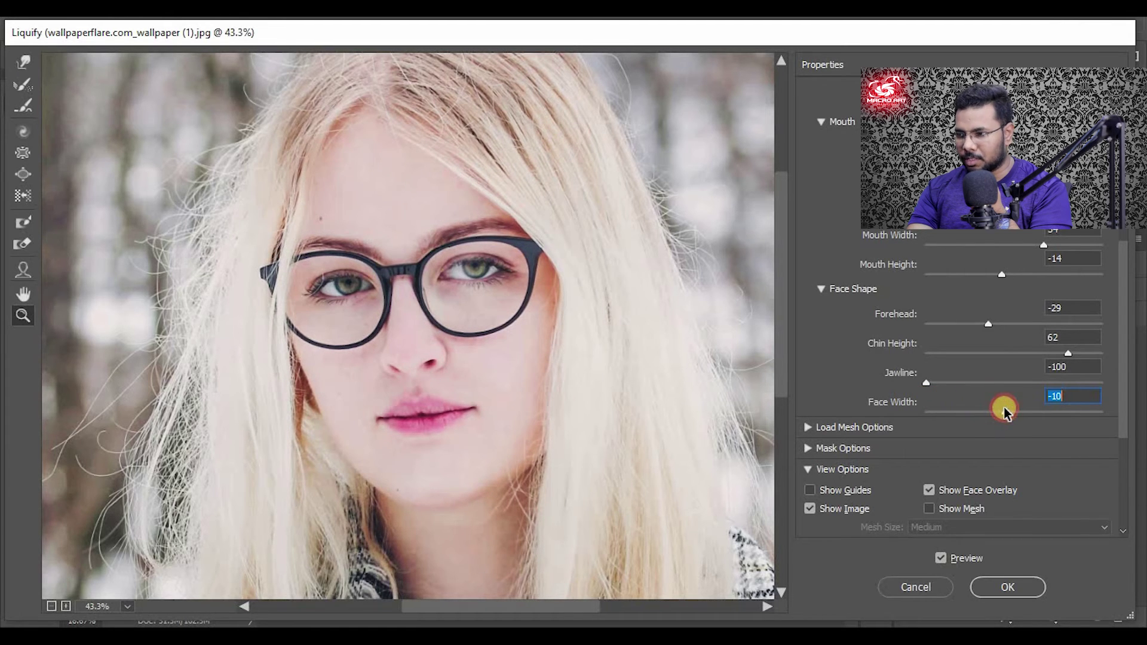
{"action": "scroll", "coordinate": [934, 333], "scroll_direction": "up", "scroll_amount": 1}
{"action": "scroll", "coordinate": [934, 333], "scroll_direction": "up", "scroll_amount": 3}
{"action": "left_click", "coordinate": [422, 312], "text": "alt"}
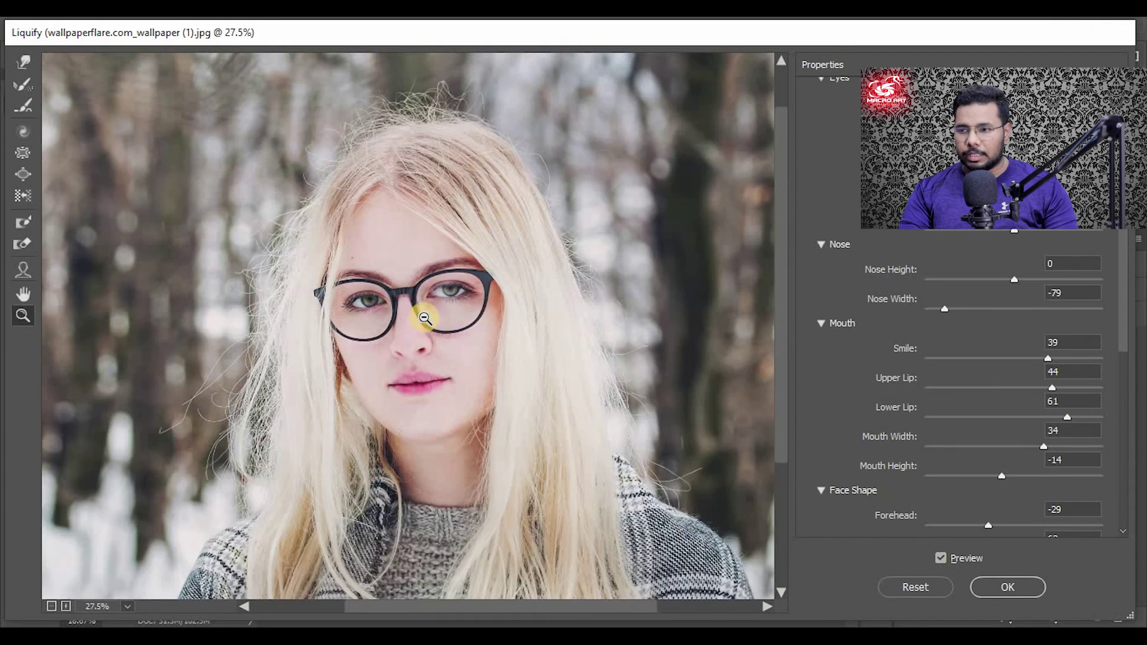
{"action": "left_click", "coordinate": [447, 362], "text": "alt"}
{"action": "scroll", "coordinate": [447, 362], "scroll_direction": "down", "scroll_amount": 1}
{"action": "scroll", "coordinate": [440, 358], "scroll_direction": "up", "scroll_amount": 1}
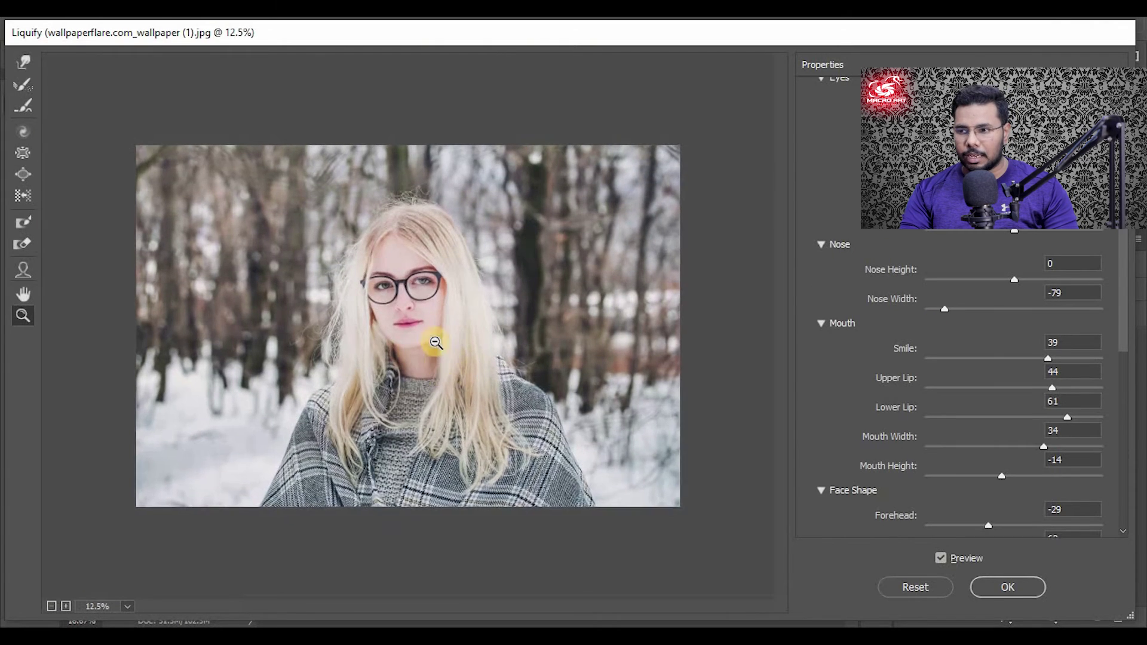
{"action": "scroll", "coordinate": [436, 341], "scroll_direction": "up", "scroll_amount": 2}
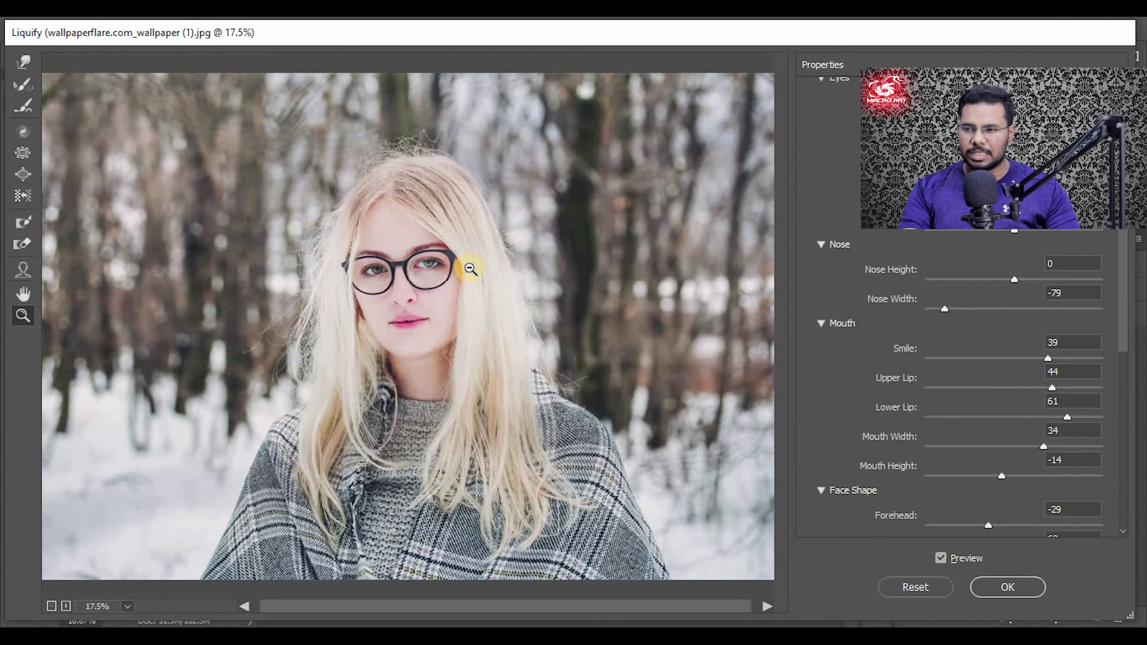
{"action": "scroll", "coordinate": [463, 286], "scroll_direction": "down", "scroll_amount": 1}
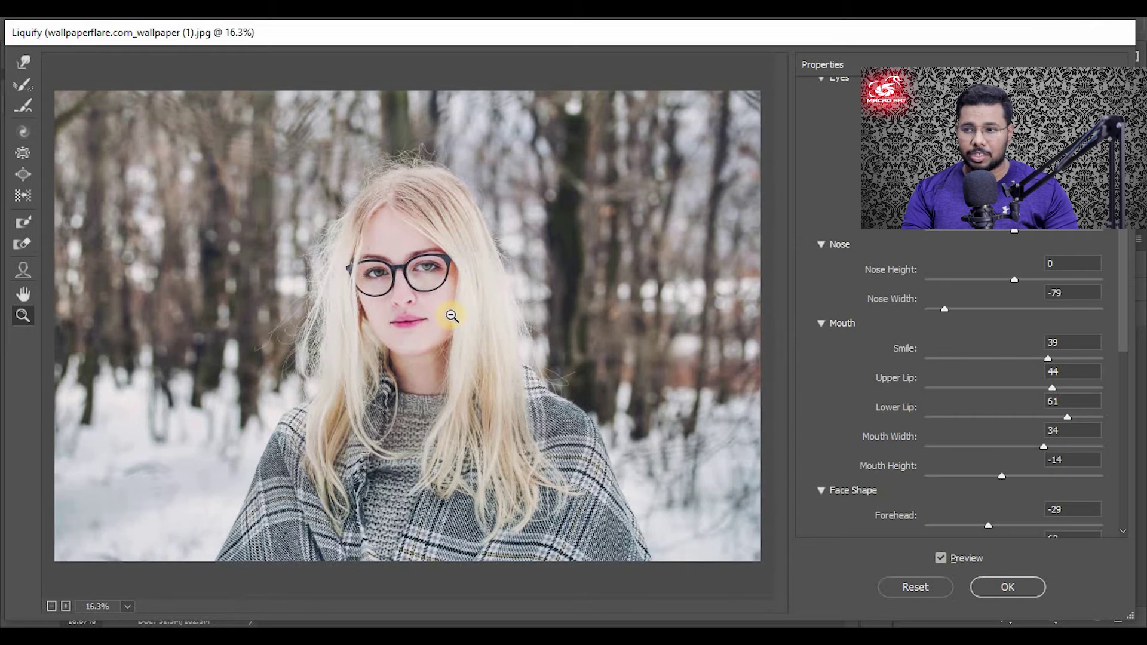
{"action": "scroll", "coordinate": [452, 315], "scroll_direction": "up", "scroll_amount": 1}
{"action": "scroll", "coordinate": [447, 319], "scroll_direction": "down", "scroll_amount": 1}
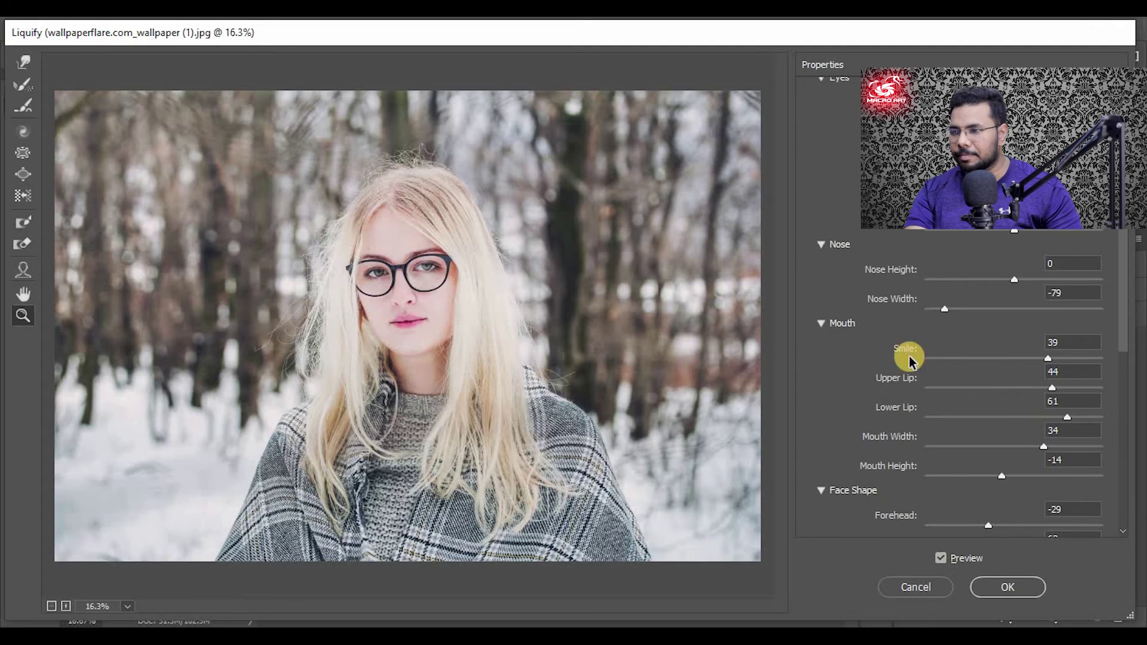
{"action": "left_click", "coordinate": [25, 62]}
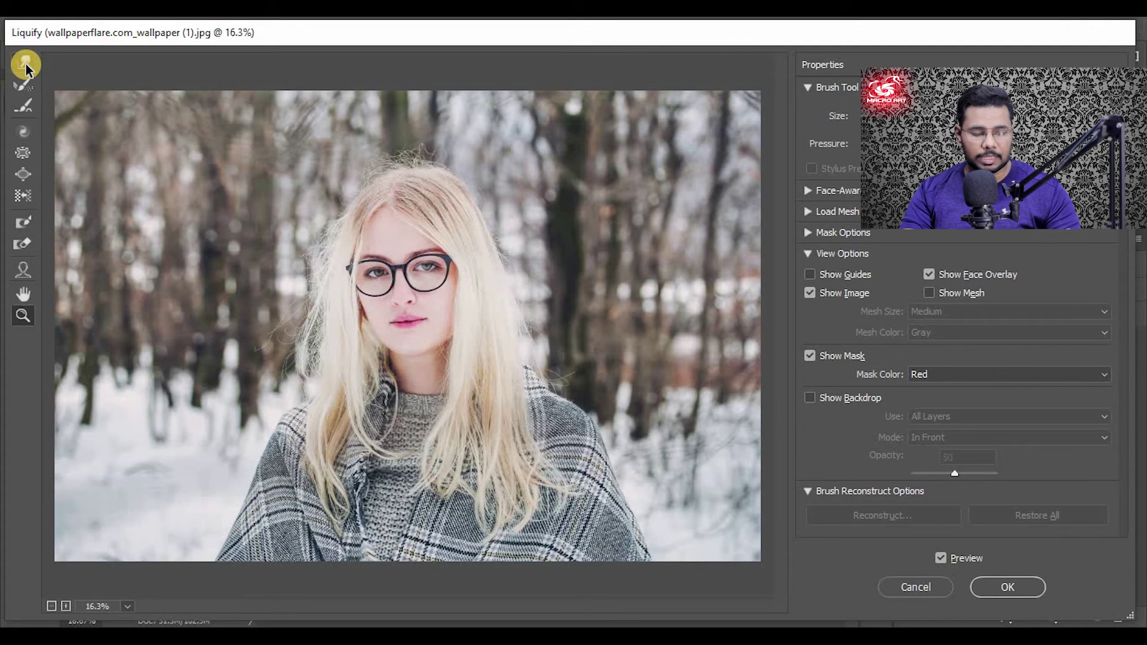
- With an enlarged Forward Warp brush, push both shawl edges inward and apply Liquify
{"action": "left_click", "coordinate": [24, 62]}
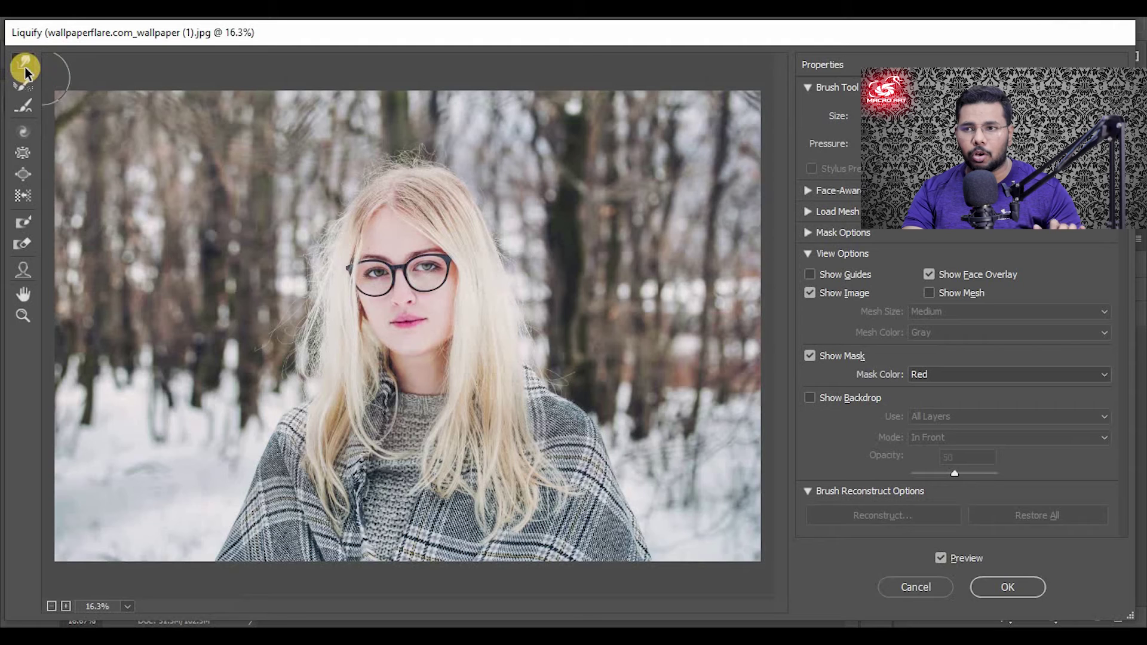
{"action": "left_click", "coordinate": [303, 491]}
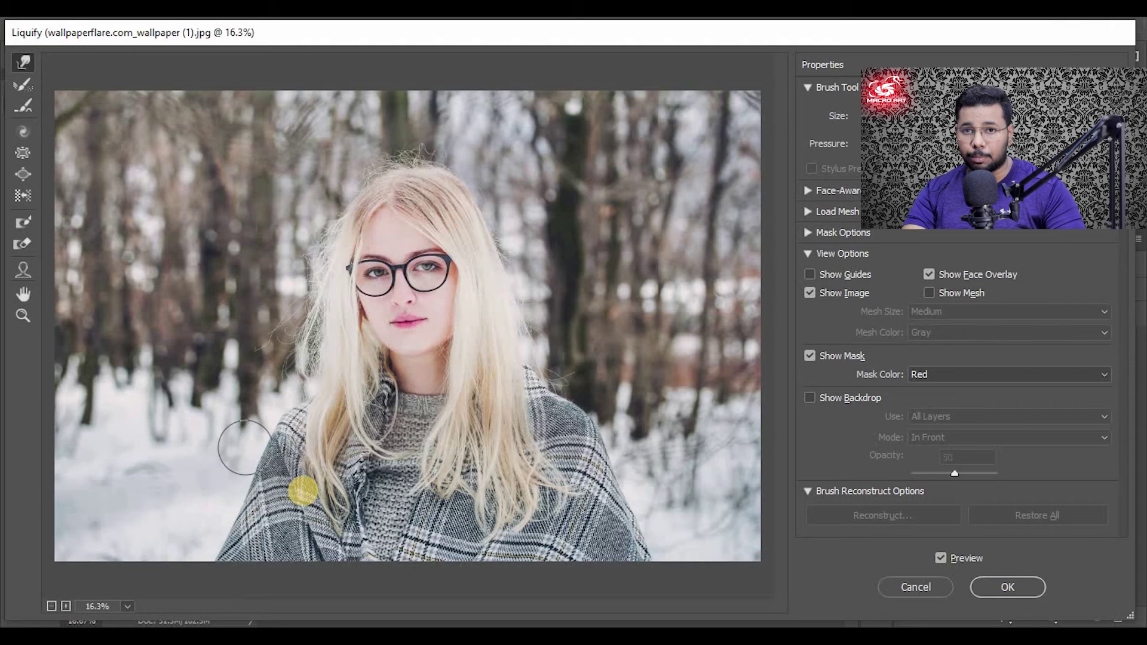
{"action": "key", "text": "bracketright"}
{"action": "key", "text": "bracketright"}
{"action": "key", "text": "bracketright"}
{"action": "key", "text": "bracketright"}
{"action": "key", "text": "bracketright"}
{"action": "key", "text": "bracketright"}
{"action": "key", "text": "bracketright"}
{"action": "left_click_drag", "start_coordinate": [256, 480], "coordinate": [236, 547]}
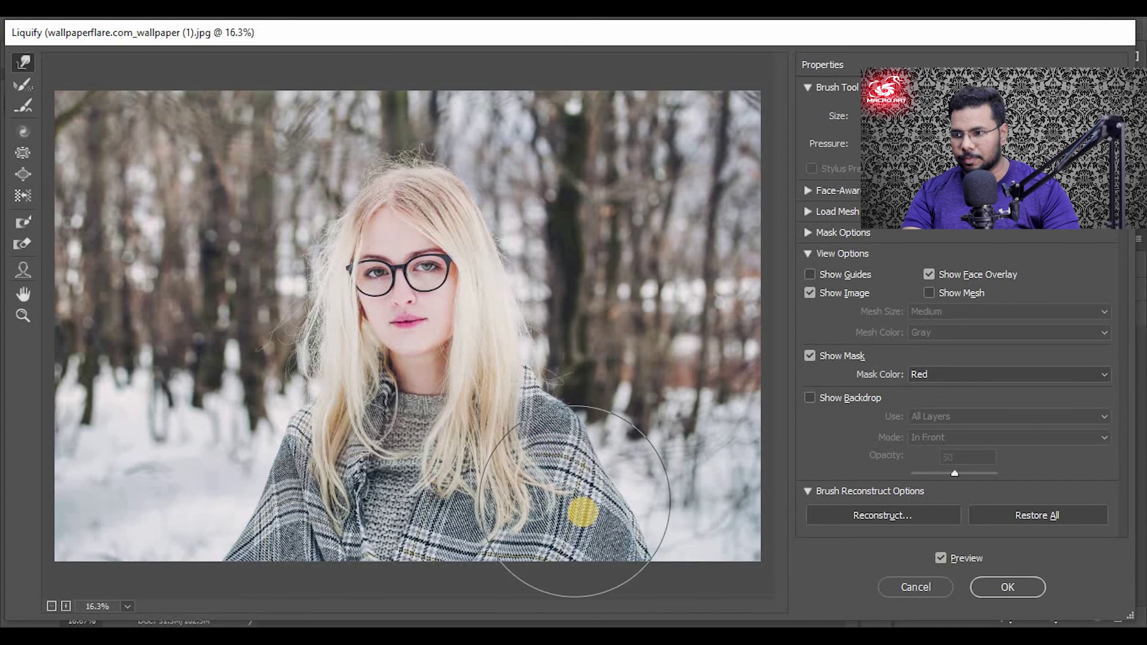
{"action": "left_click_drag", "start_coordinate": [584, 512], "coordinate": [568, 507]}
{"action": "key", "text": "Return"}
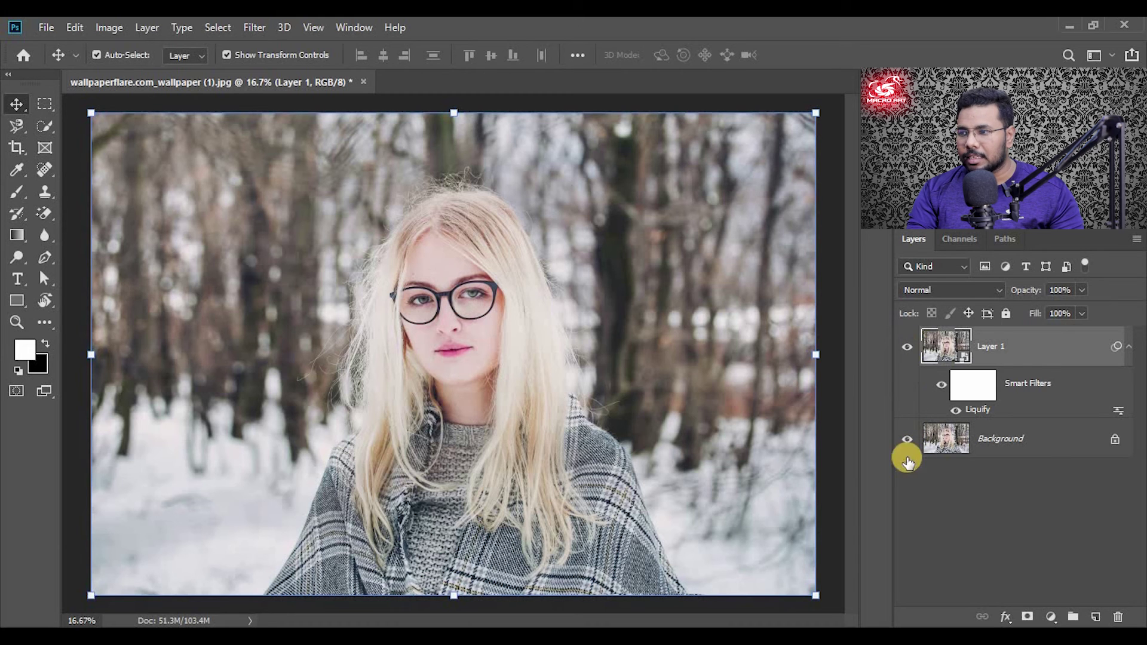
- Hide Background and toggle the Liquify smart filter off and on, ending with it on
{"action": "left_click", "coordinate": [908, 440]}
{"action": "left_click", "coordinate": [939, 385]}
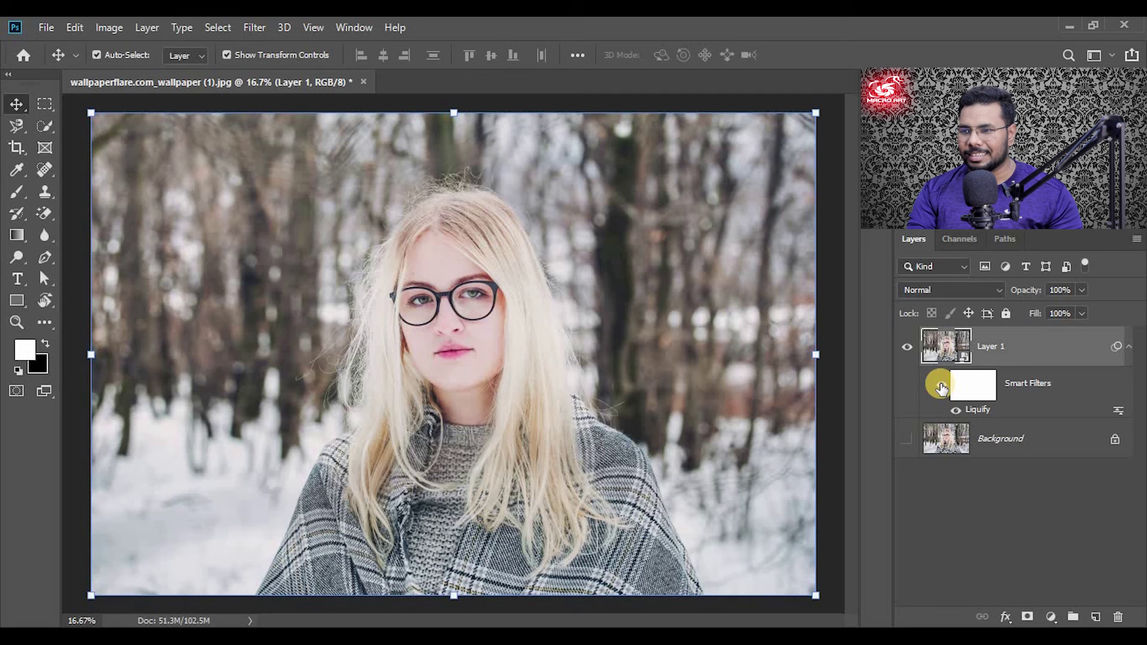
{"action": "left_click", "coordinate": [940, 386]}
{"action": "left_click", "coordinate": [939, 386]}
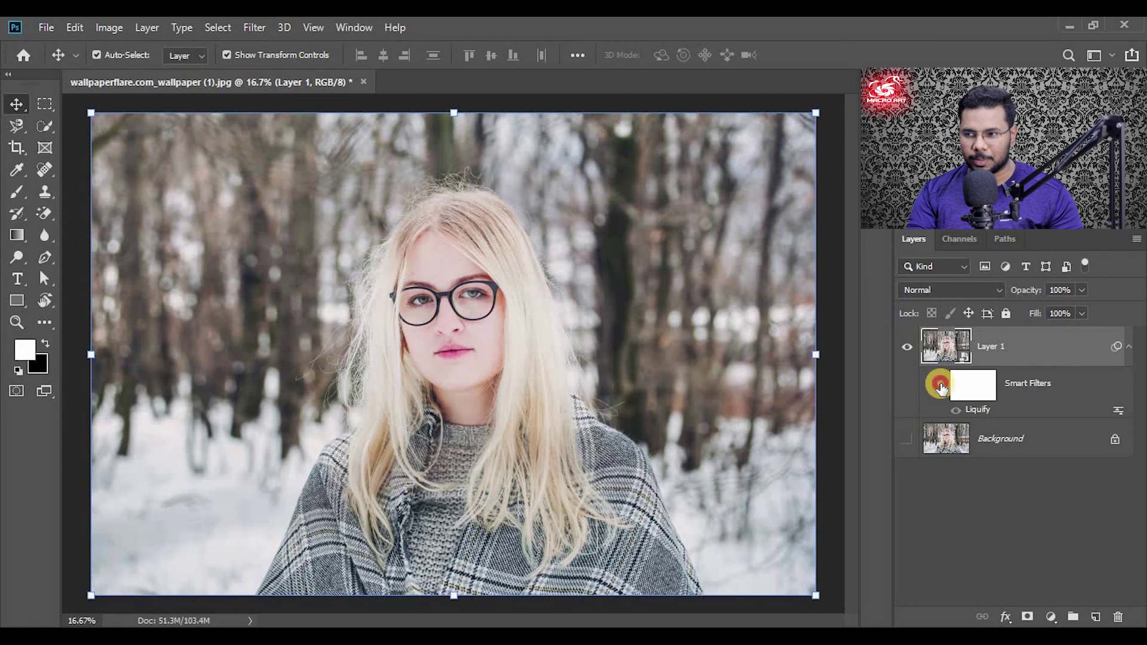
{"action": "left_click", "coordinate": [939, 385]}
{"action": "left_click", "coordinate": [939, 387]}
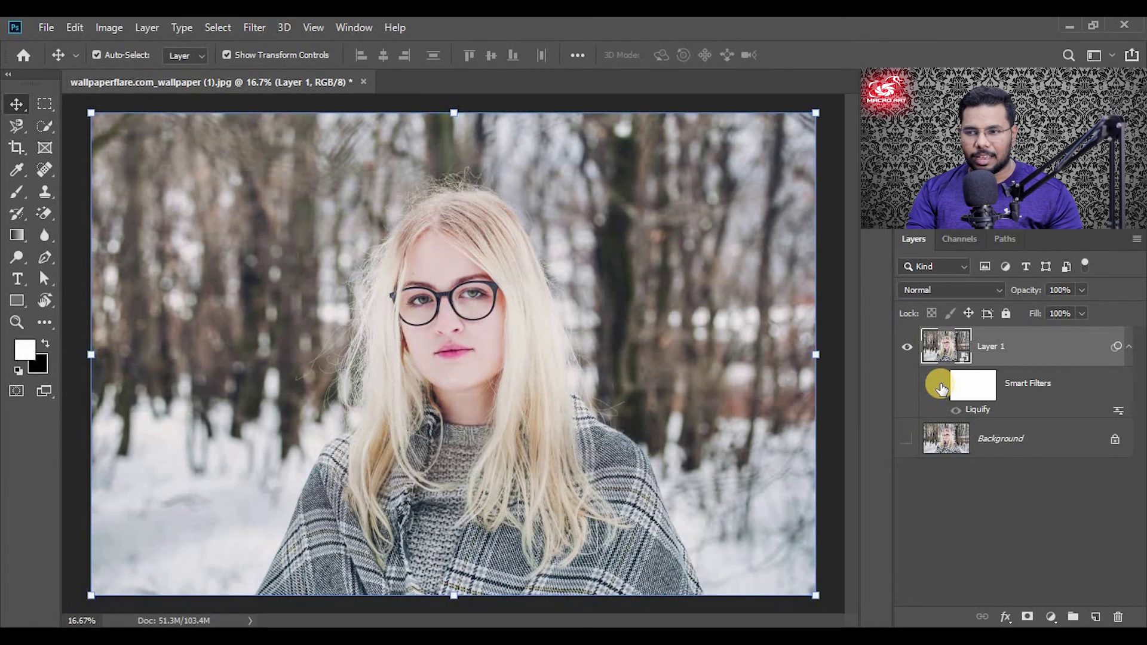
{"action": "left_click", "coordinate": [941, 387]}
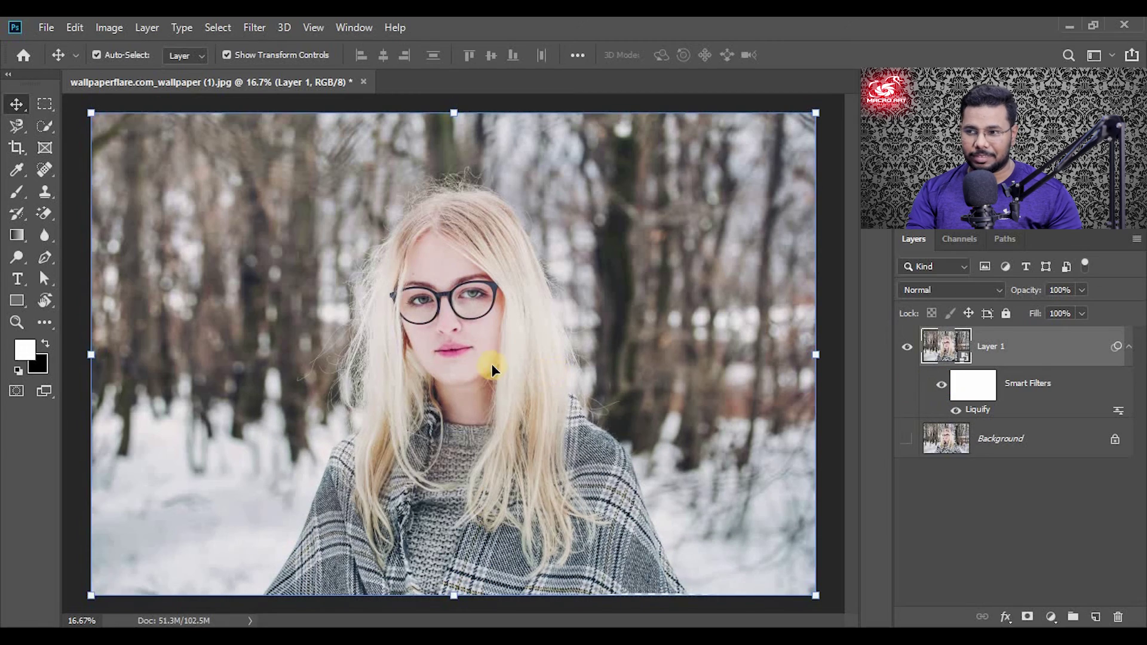